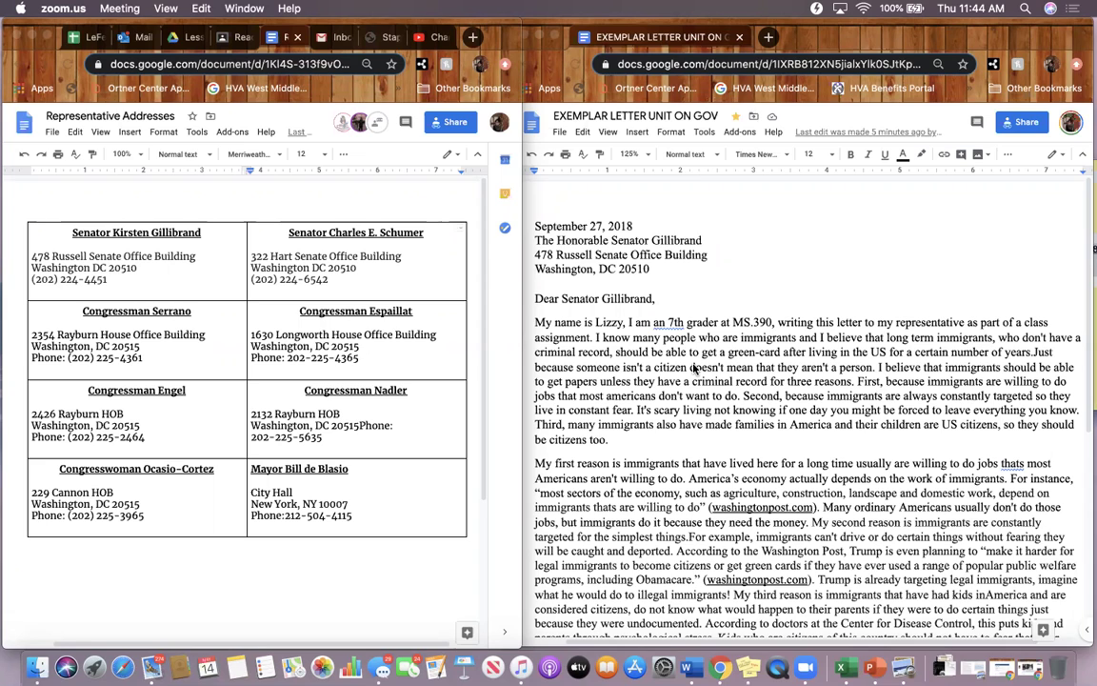
# - Open the instructions of the "Step 3: My Letter" assignment in the Grade 6 Social Studies class
pyautogui.click(629, 306)
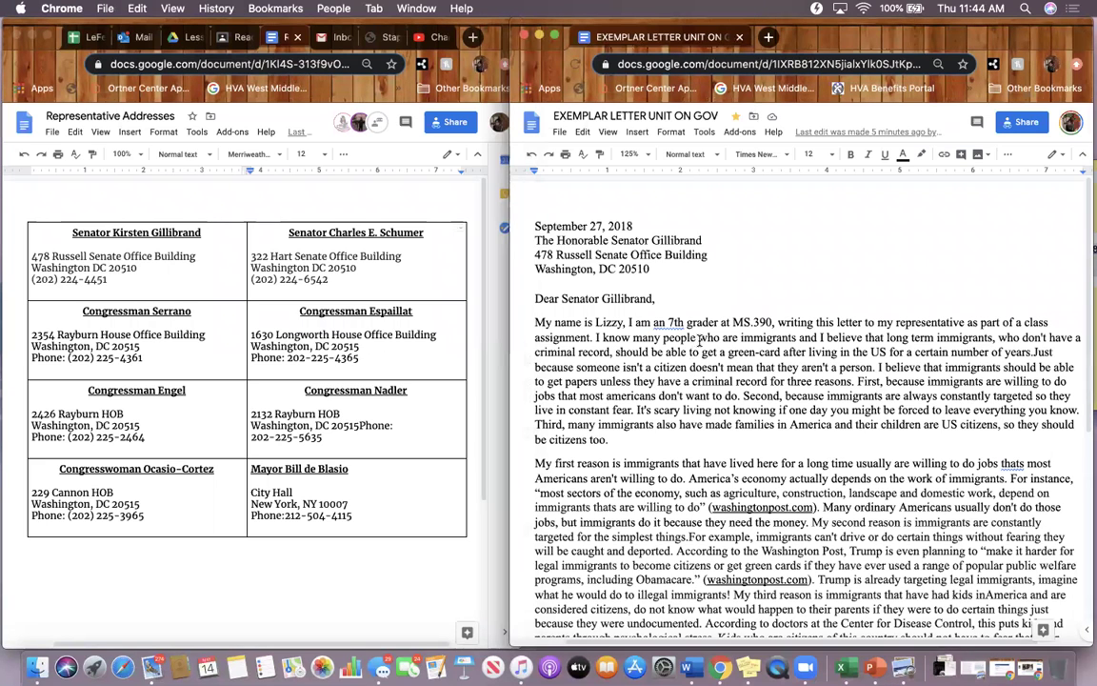
pyautogui.click(236, 37)
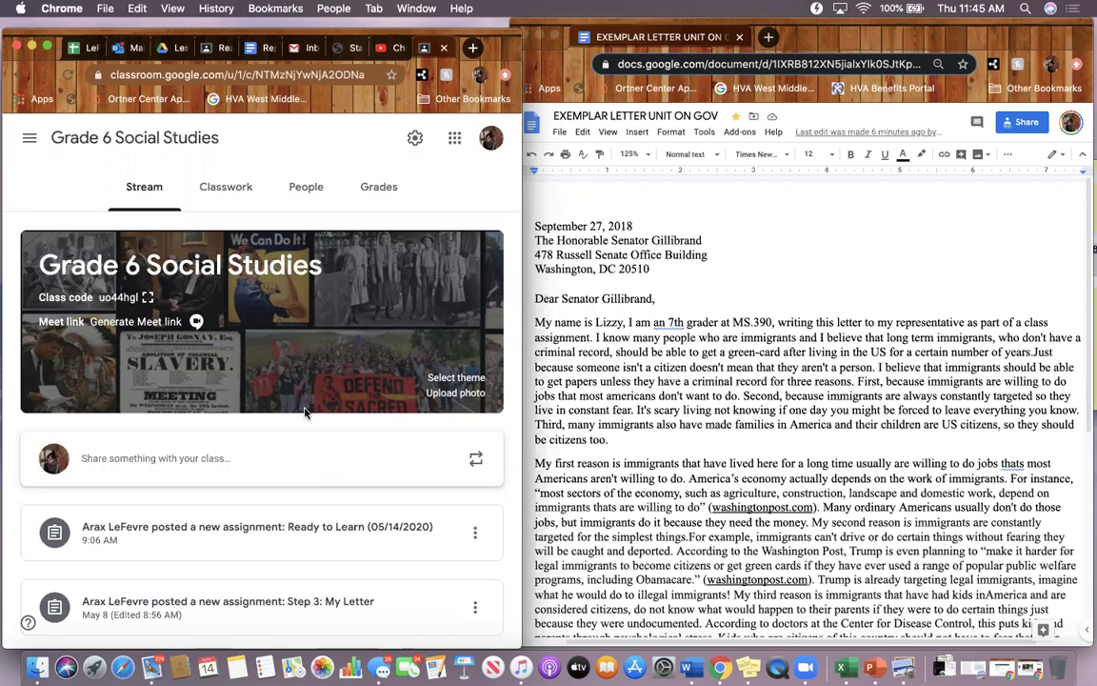
pyautogui.scroll(-1, 305, 412)
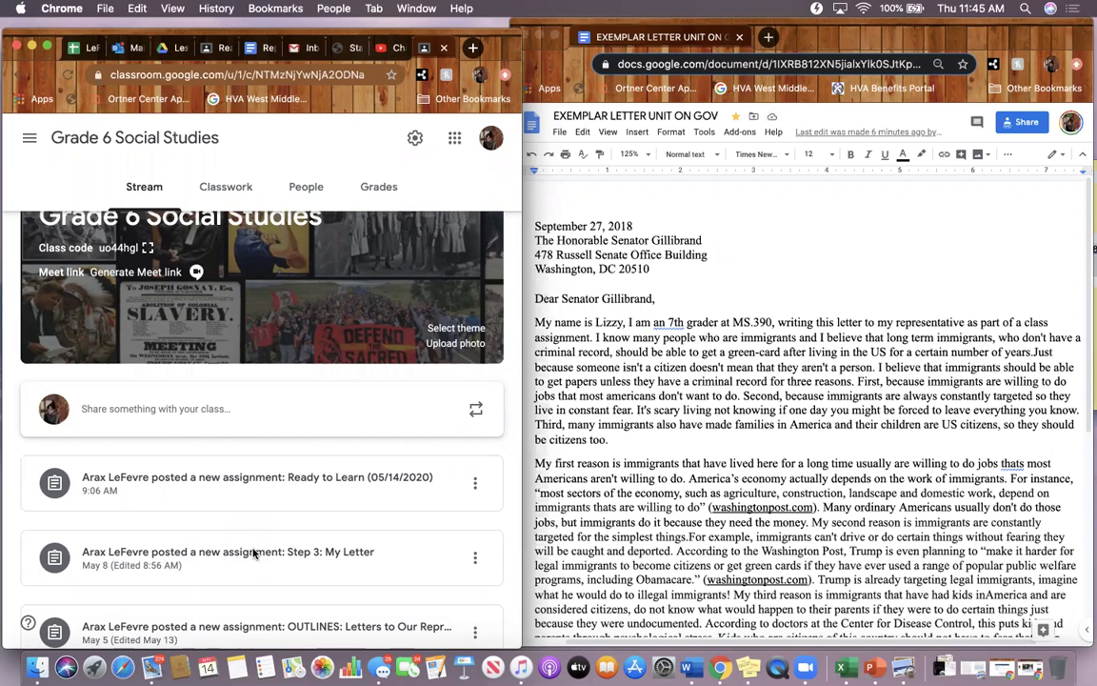
pyautogui.click(243, 555)
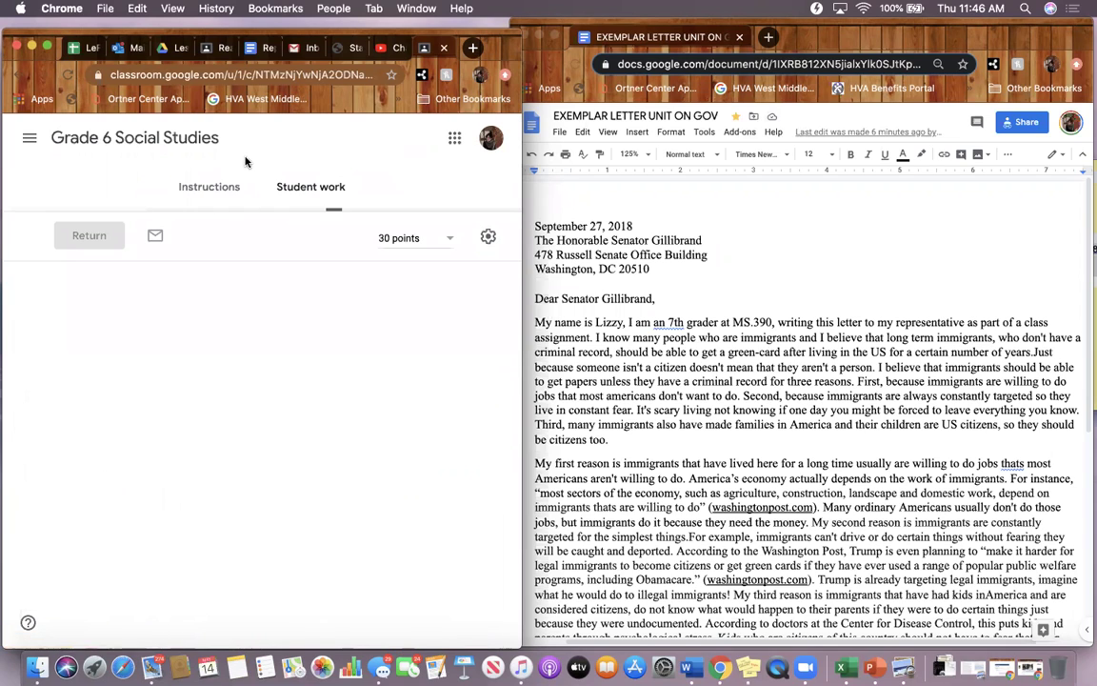
pyautogui.click(208, 191)
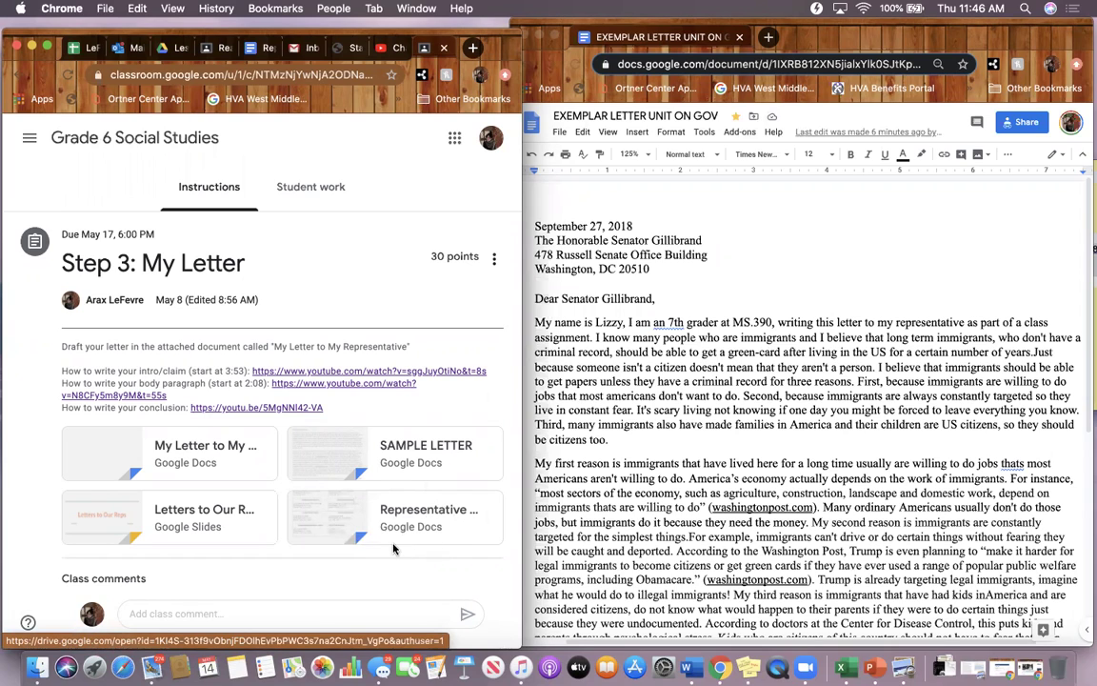
# - Open the assignment's attached Representative Addresses document and return to the assignment instructions
pyautogui.click(310, 526)
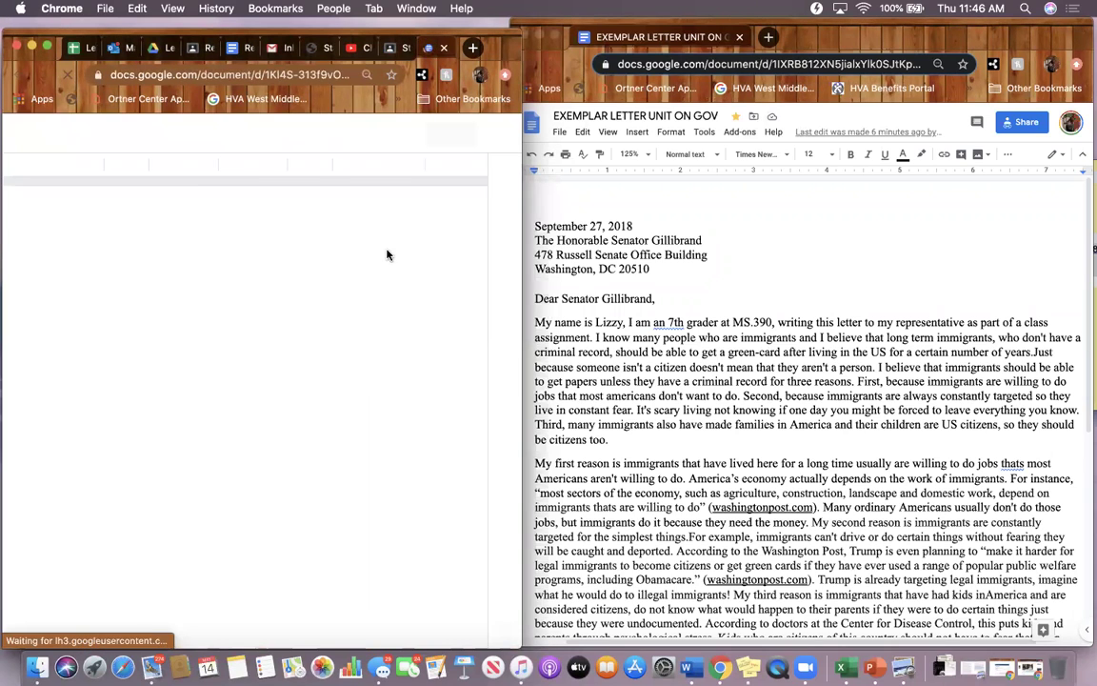
pyautogui.moveTo(132, 27); pyautogui.dragTo(132, 63)
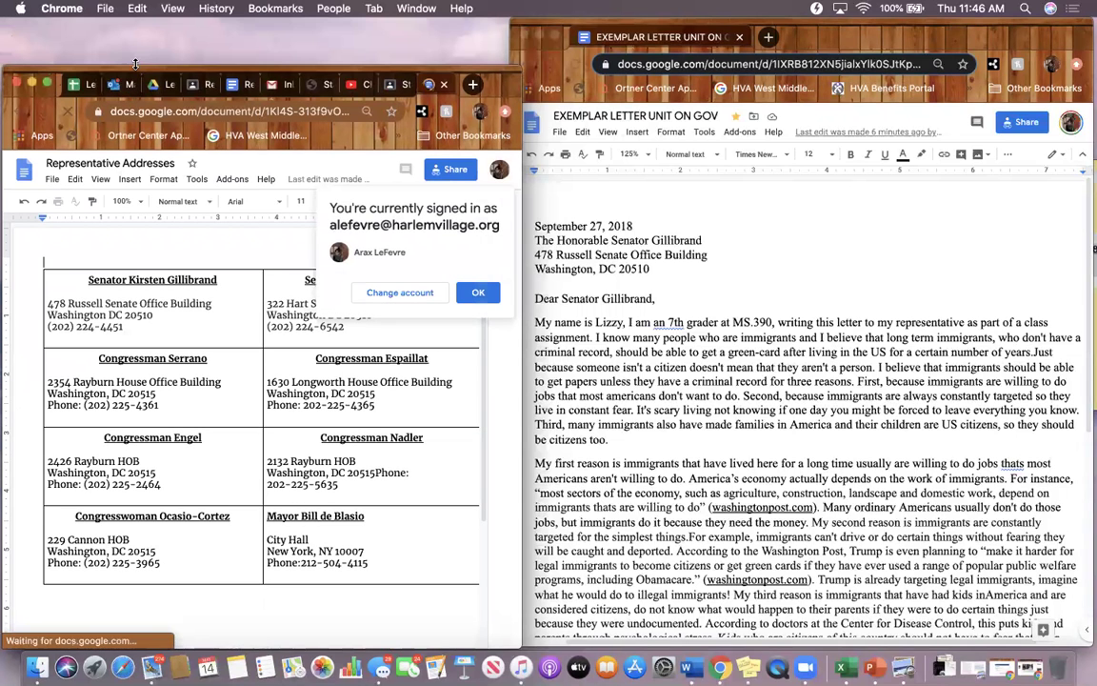
pyautogui.click(393, 85)
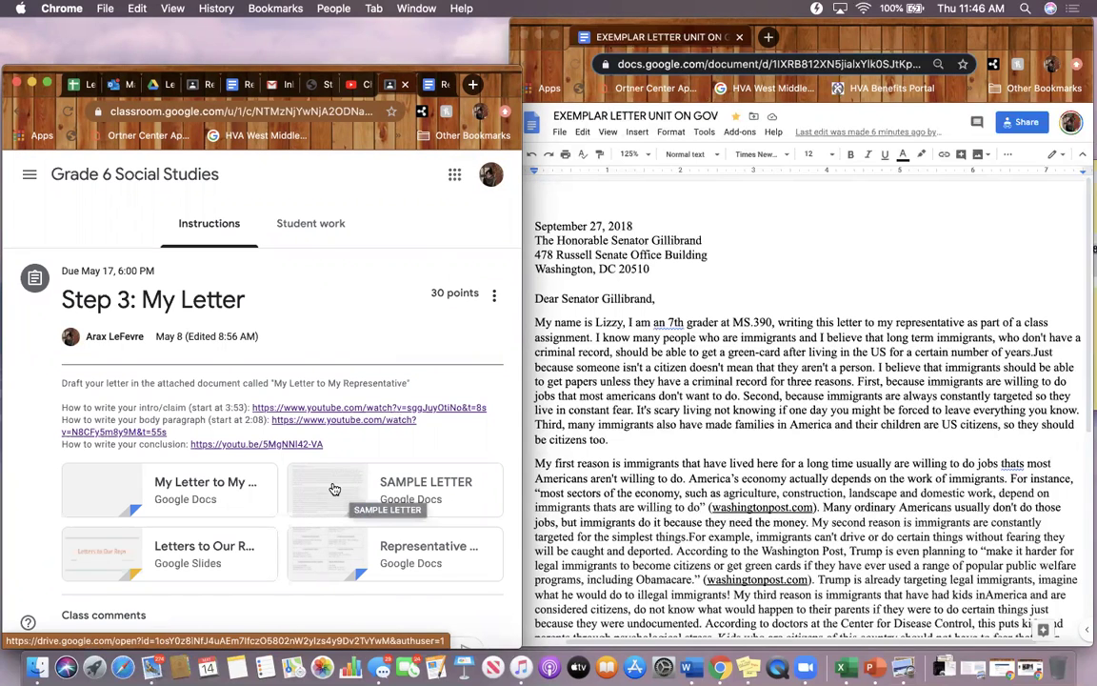
# - Bring the Representative Addresses document back into view beside the exemplar letter, with both table columns visible
pyautogui.click(672, 348)
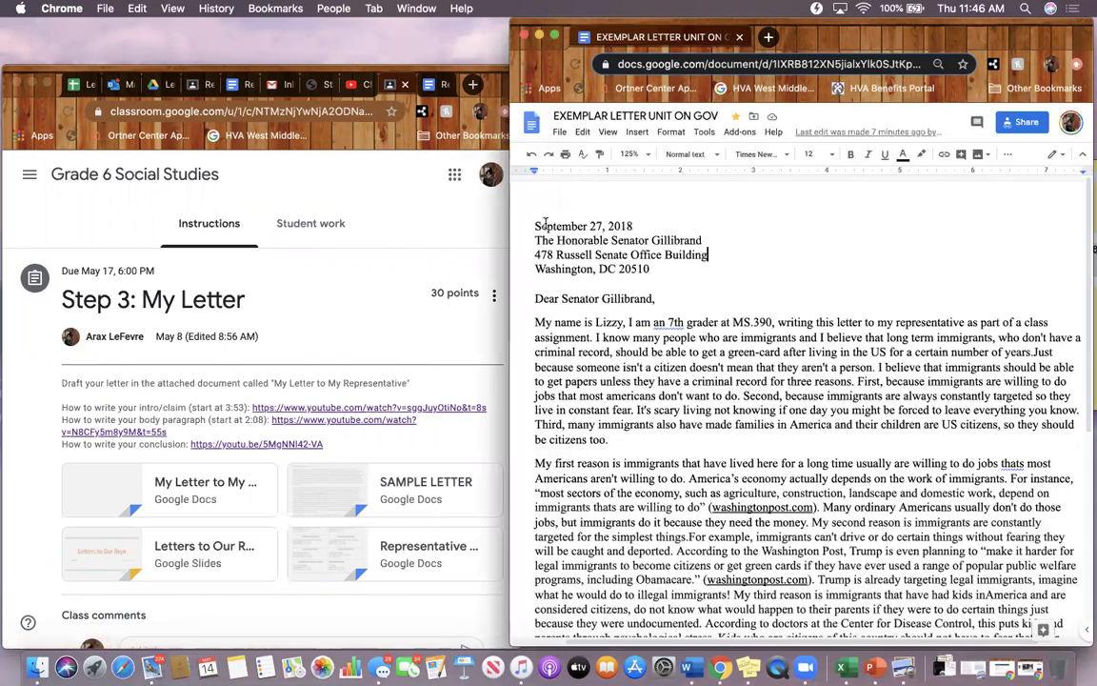
pyautogui.moveTo(534, 226); pyautogui.dragTo(899, 566)
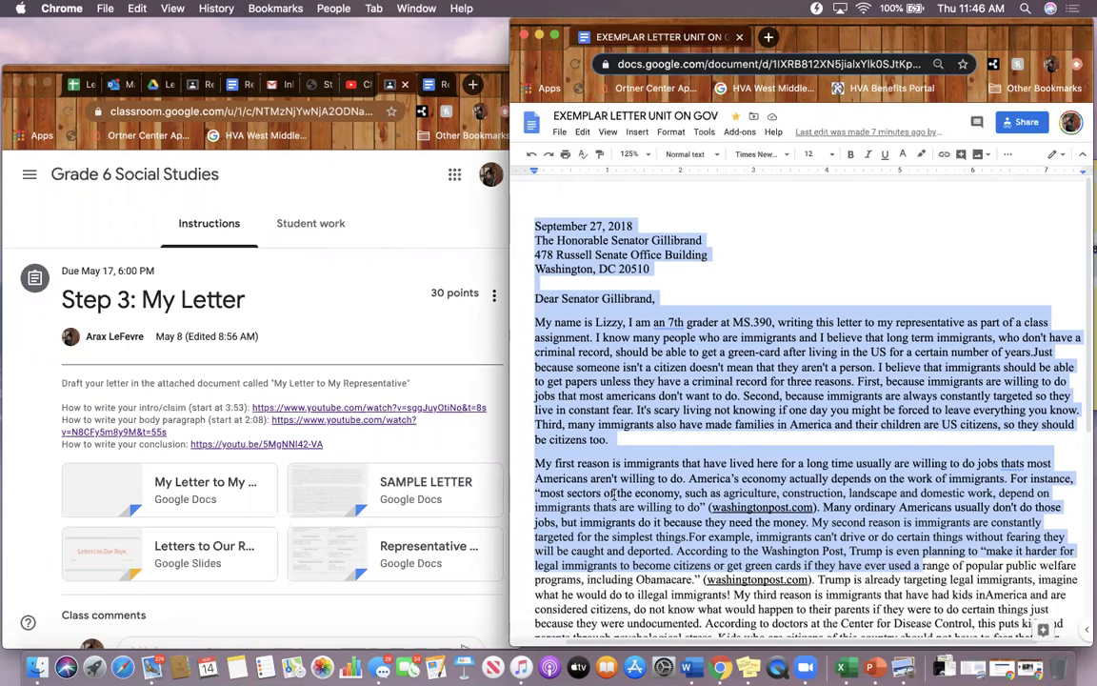
pyautogui.click(434, 86)
pyautogui.click(433, 86)
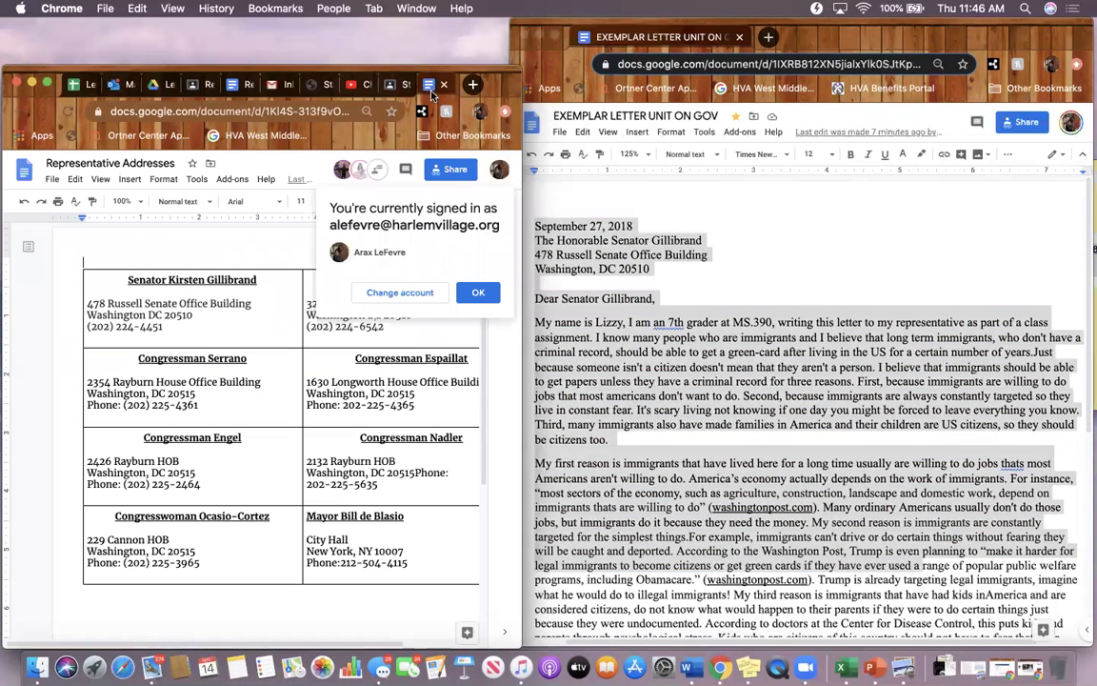
pyautogui.hscroll(3, 412, 329)
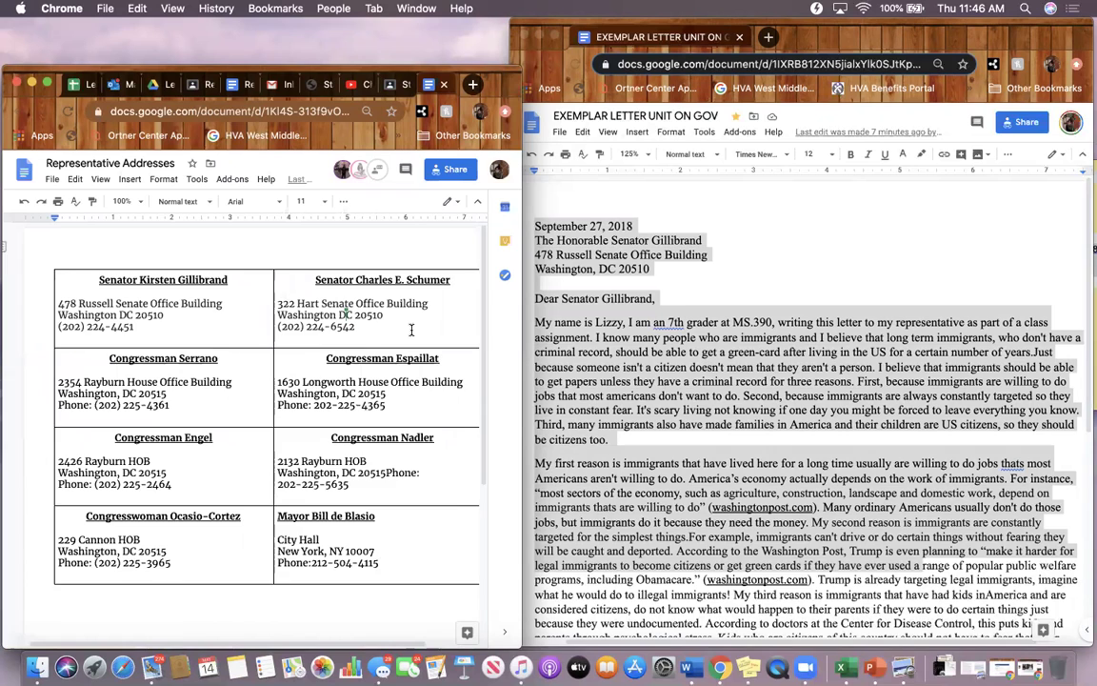
# - Set the exemplar letter's text from the date line onward in Times New Roman, size 12
pyautogui.click(633, 367)
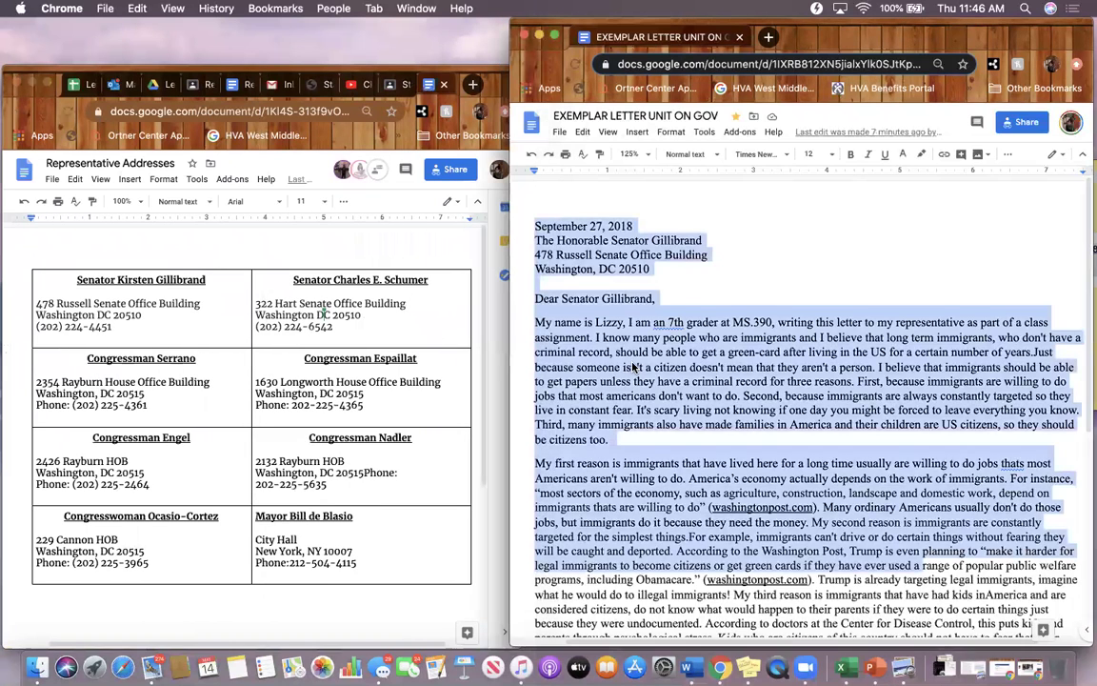
pyautogui.click(600, 324)
pyautogui.moveTo(532, 227); pyautogui.dragTo(671, 582)
pyautogui.scroll(-5, 671, 443)
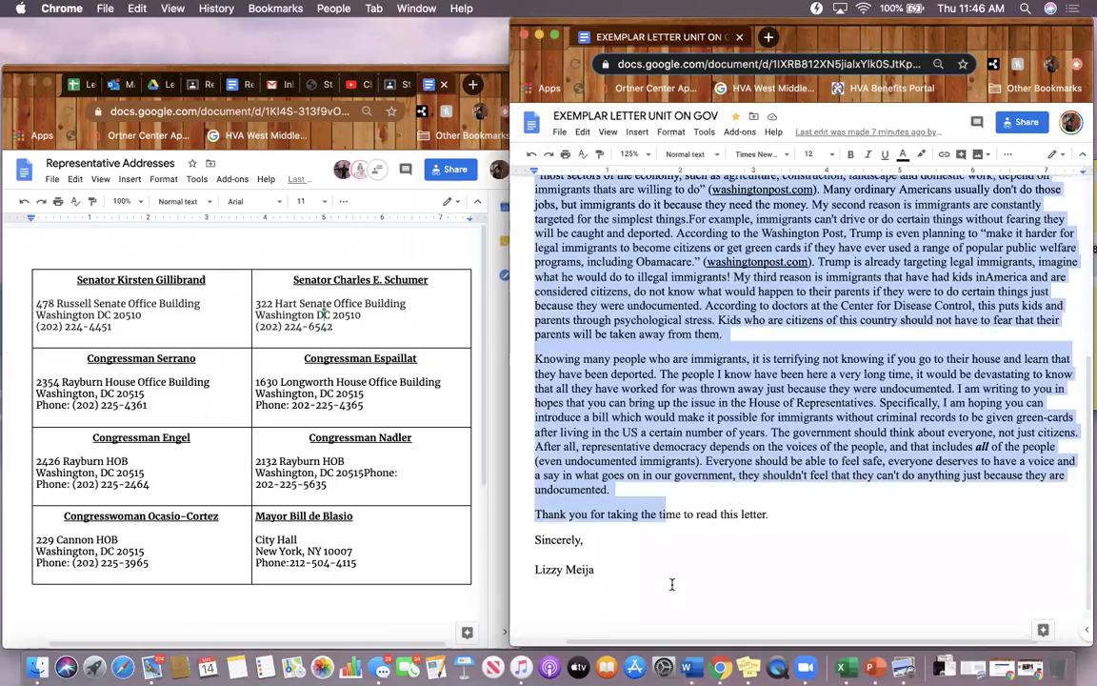
pyautogui.scroll(5, 664, 590)
pyautogui.scroll(2, 664, 592)
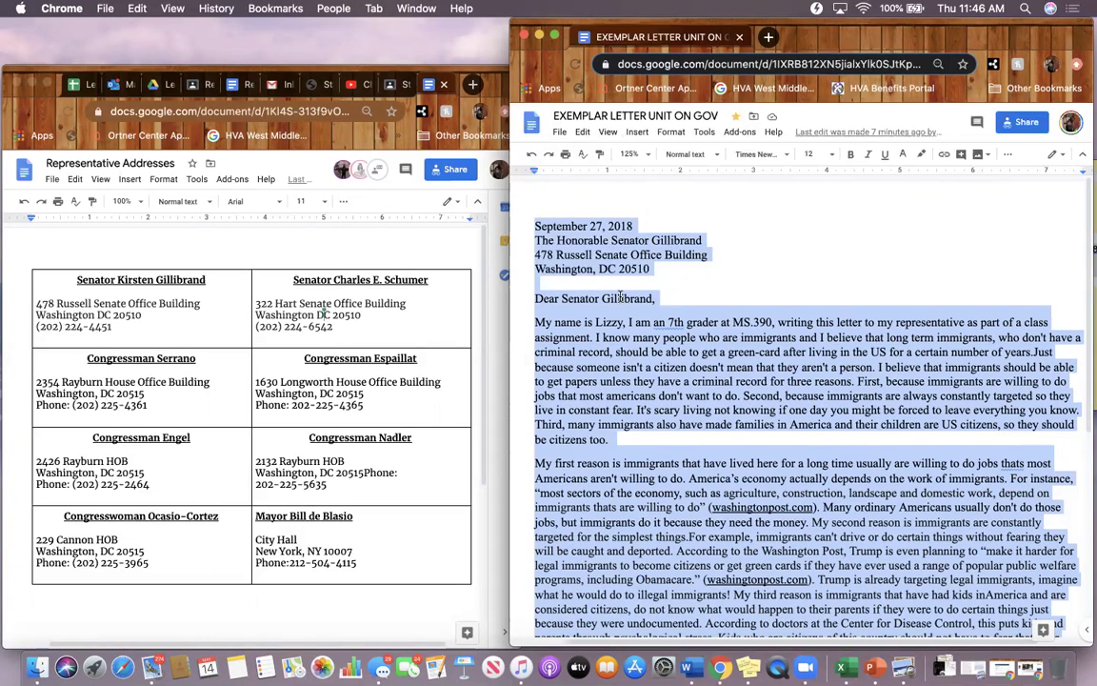
pyautogui.scroll(-7, 656, 460)
pyautogui.scroll(7, 656, 460)
pyautogui.click(759, 159)
pyautogui.click(771, 258)
pyautogui.click(810, 154)
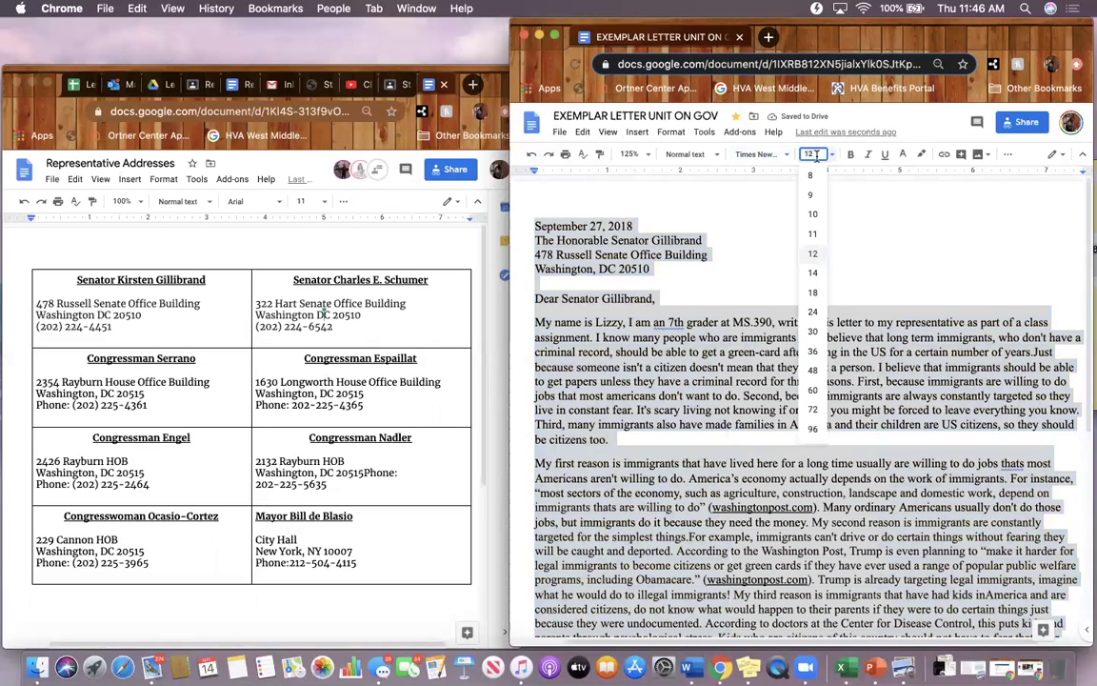
pyautogui.click(814, 255)
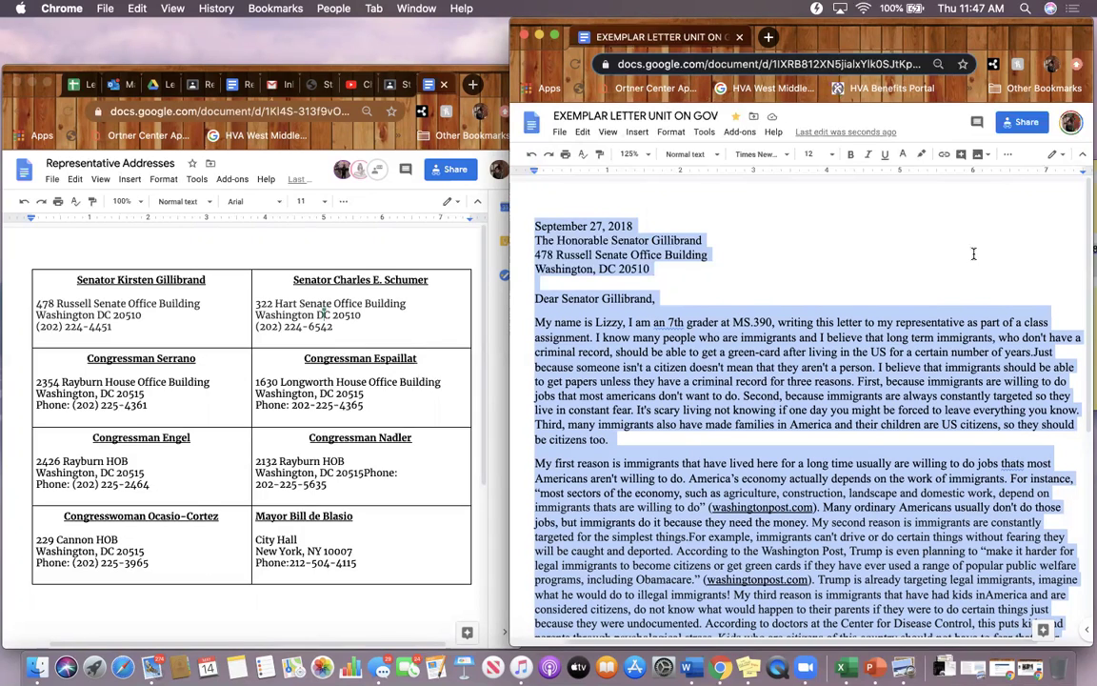
# - Apply single line spacing to the selected letter text and clear the selection
pyautogui.click(1009, 155)
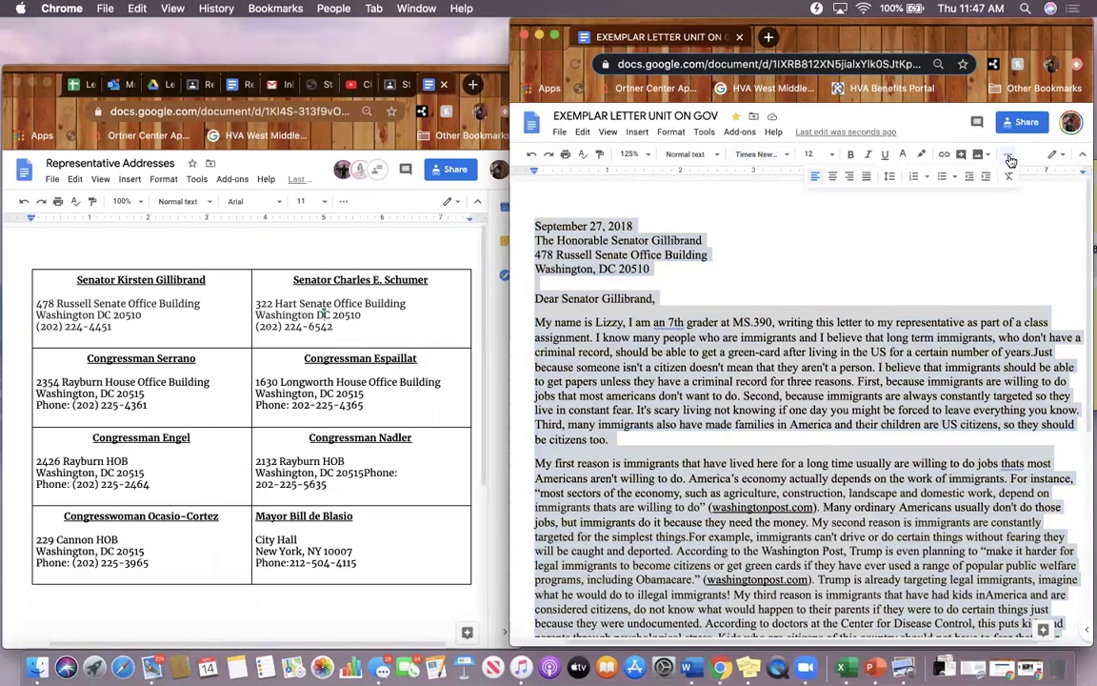
pyautogui.click(891, 181)
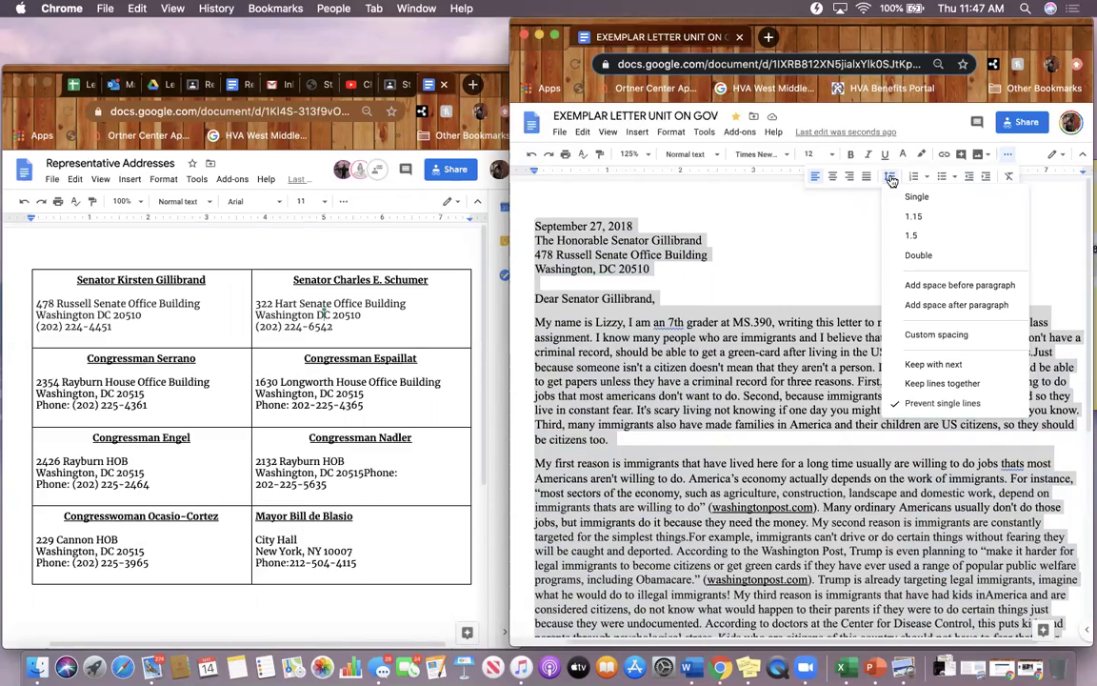
pyautogui.click(913, 197)
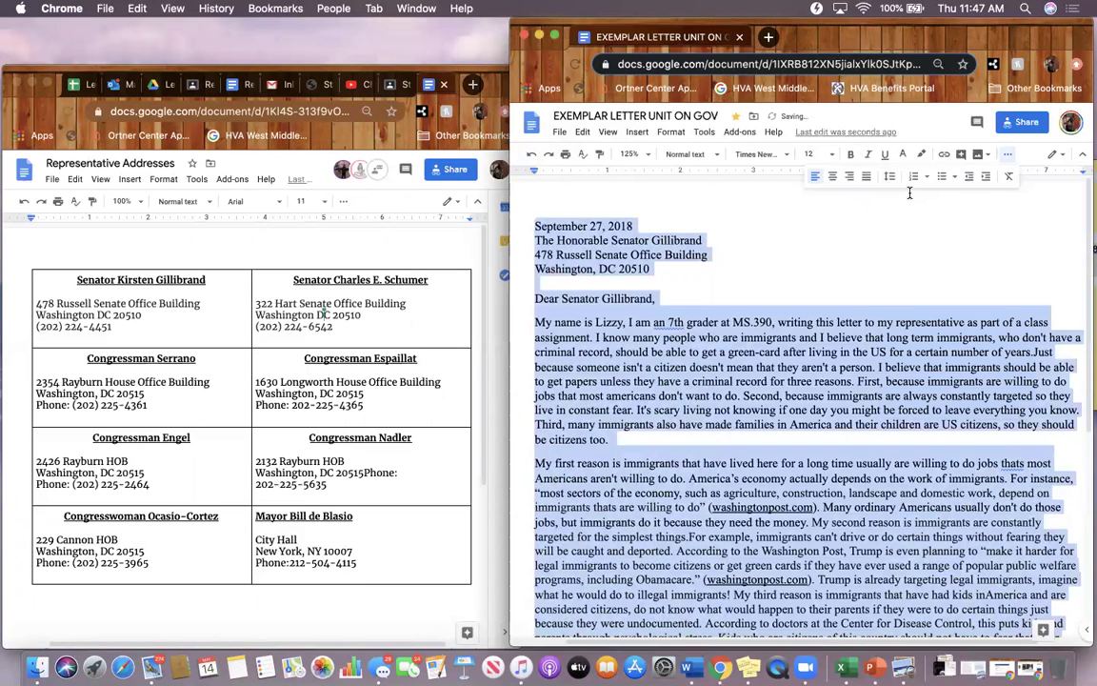
pyautogui.click(791, 322)
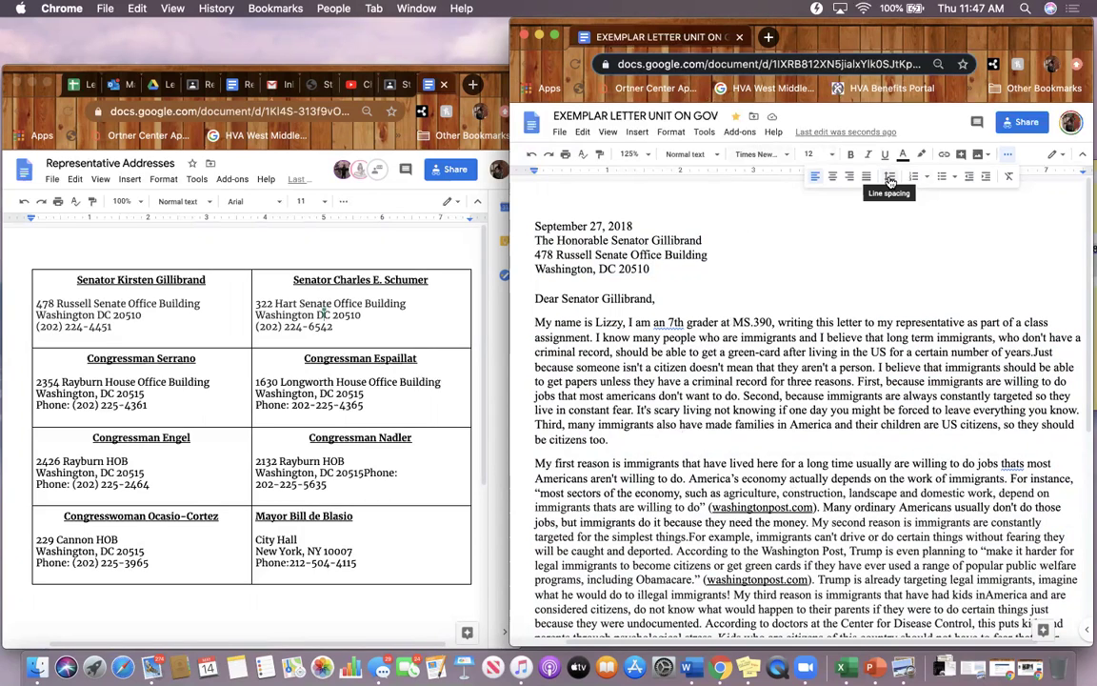
# - Highlight the exemplar letter's heading through the greeting, followed by the date line and the "The Honorable" recipient line individually
pyautogui.click(663, 299)
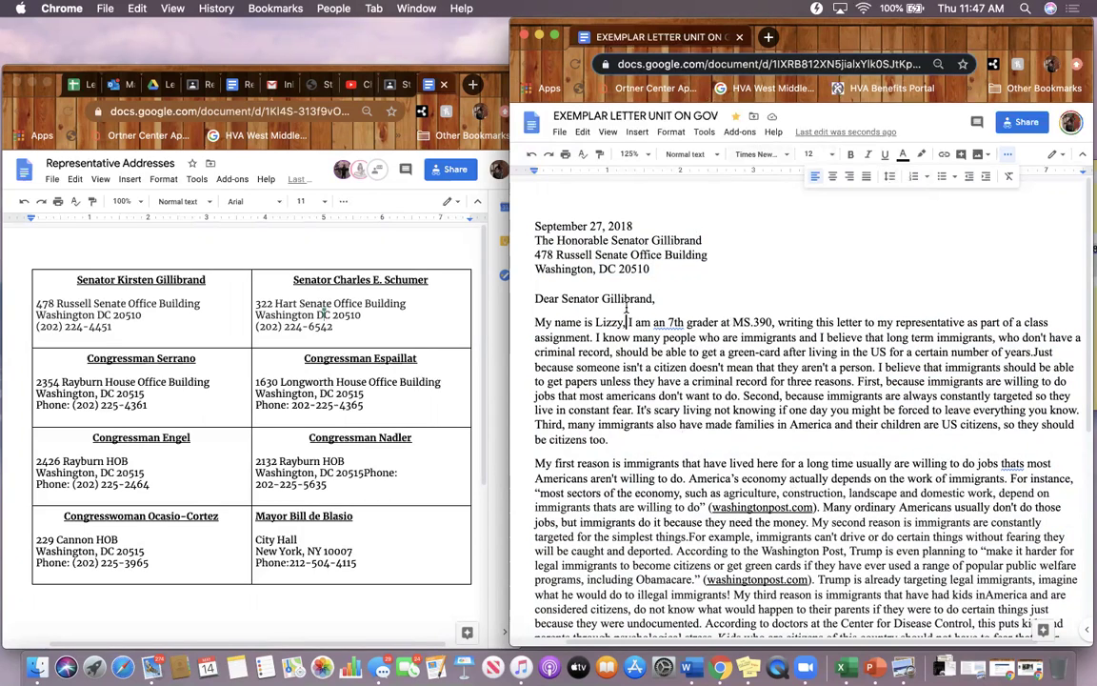
pyautogui.moveTo(663, 299); pyautogui.dragTo(532, 226)
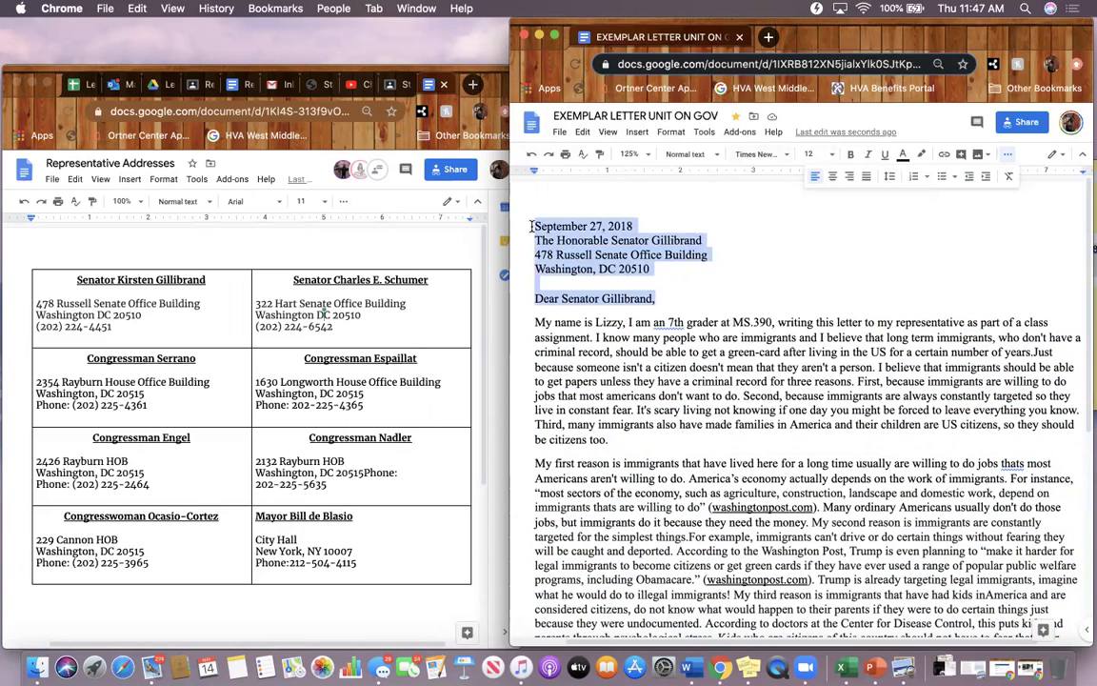
pyautogui.click(516, 226)
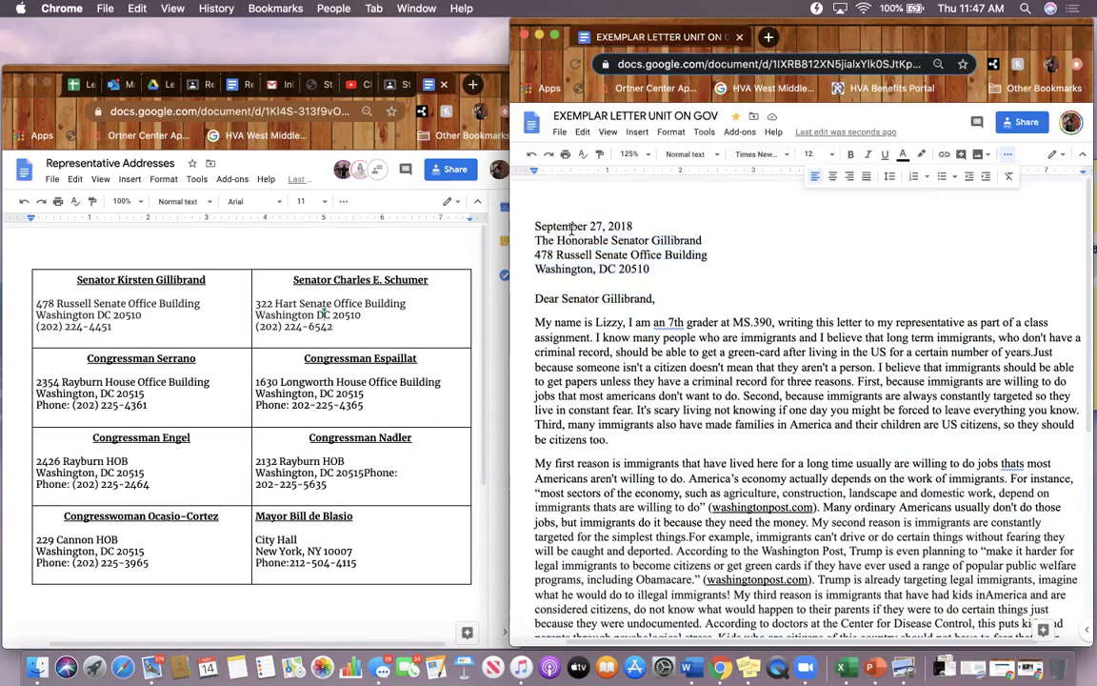
pyautogui.tripleClick(571, 227)
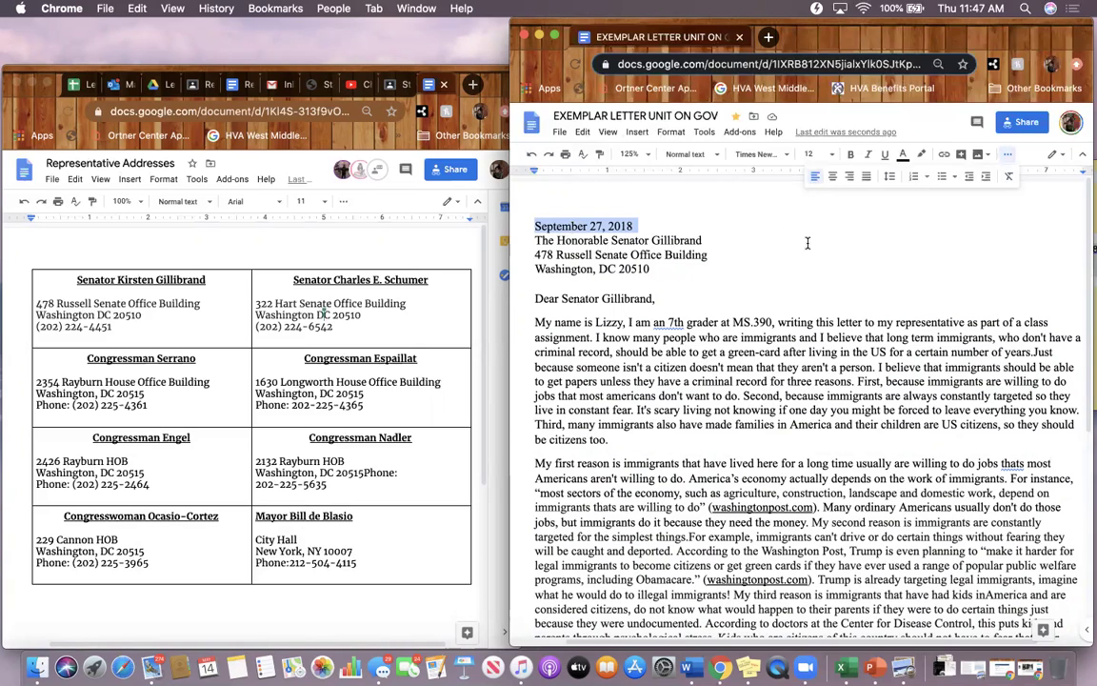
pyautogui.tripleClick(557, 241)
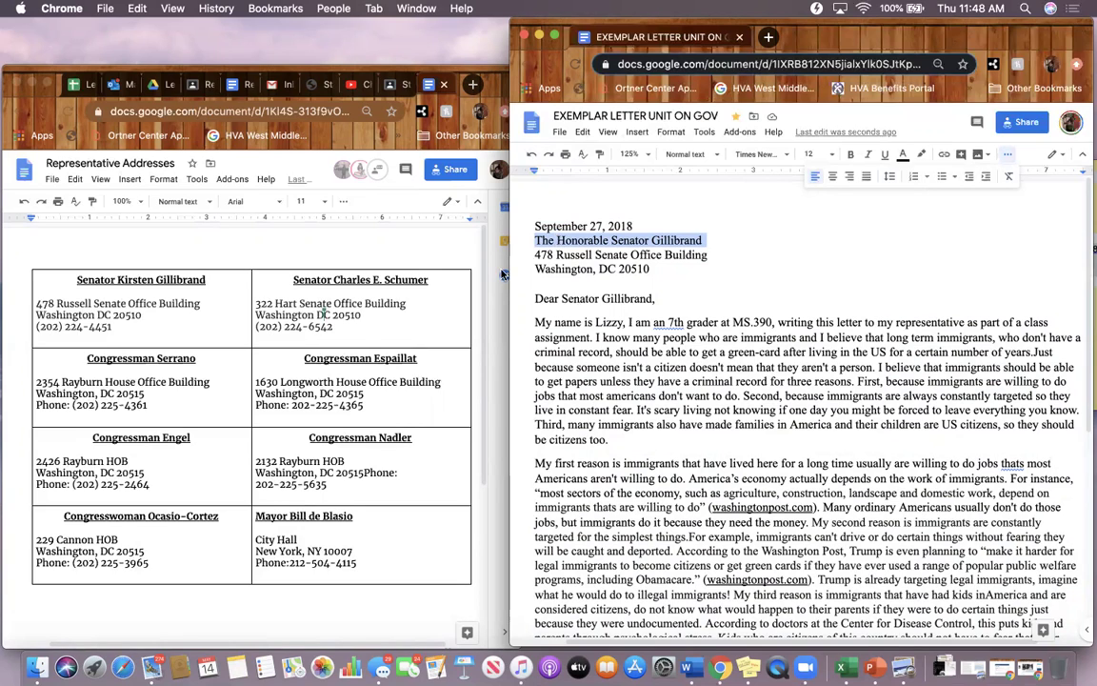
# - Examine the titles in the Representative Addresses table, highlighting the congressmen's names and the row with the two senators
pyautogui.click(313, 284)
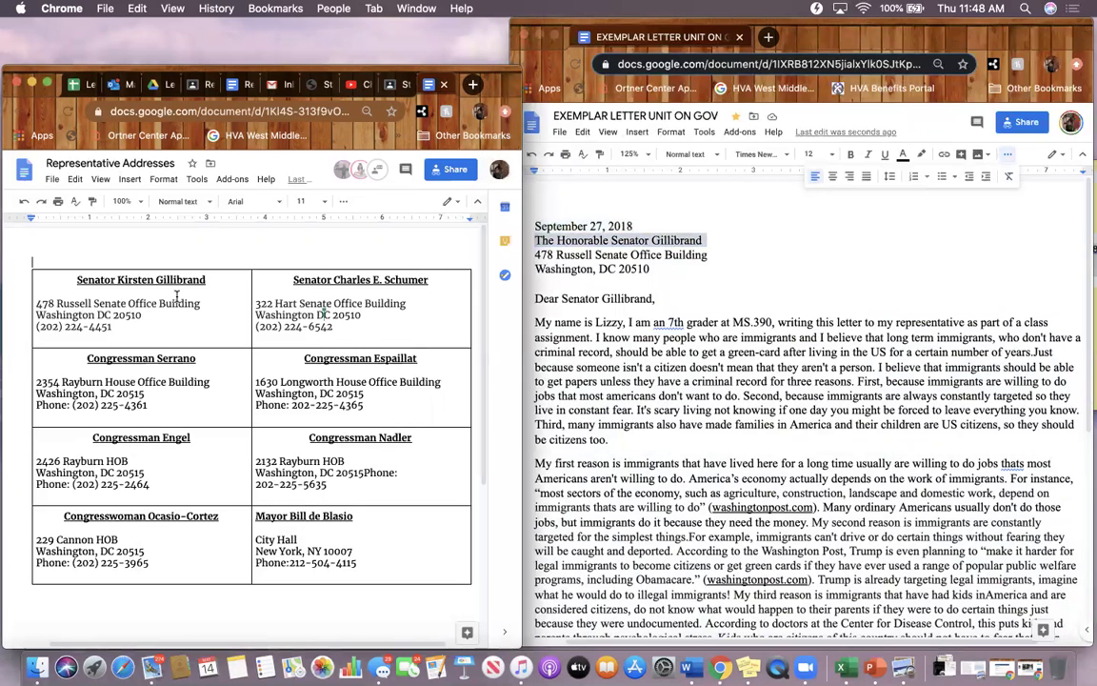
pyautogui.click(93, 163)
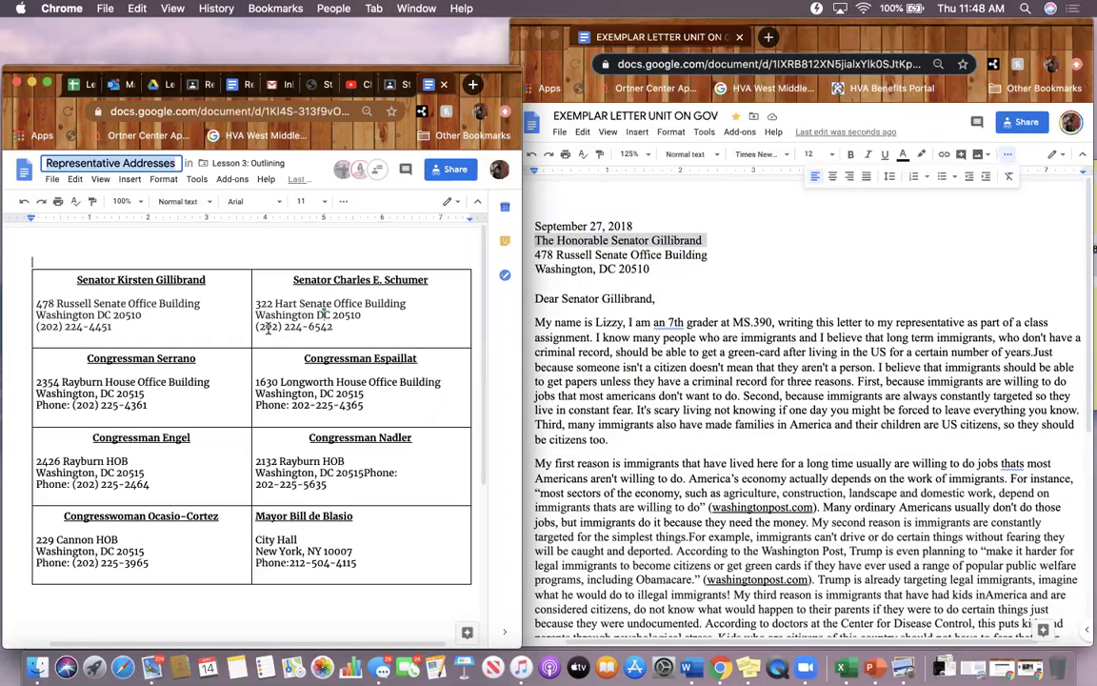
pyautogui.click(242, 284)
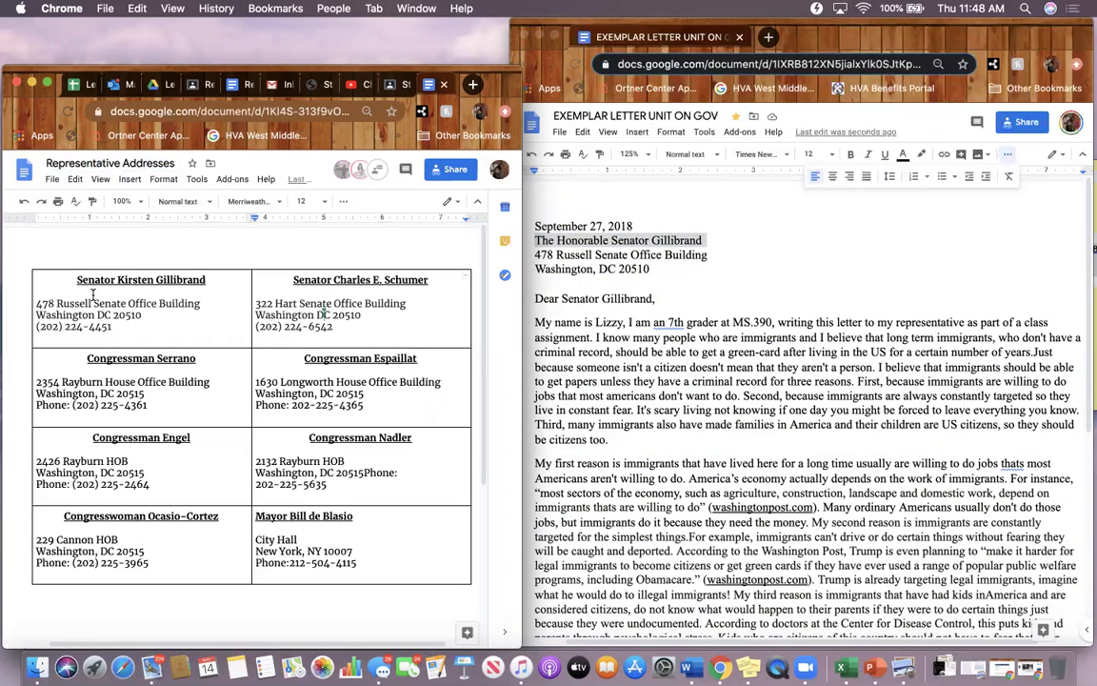
pyautogui.tripleClick(104, 382)
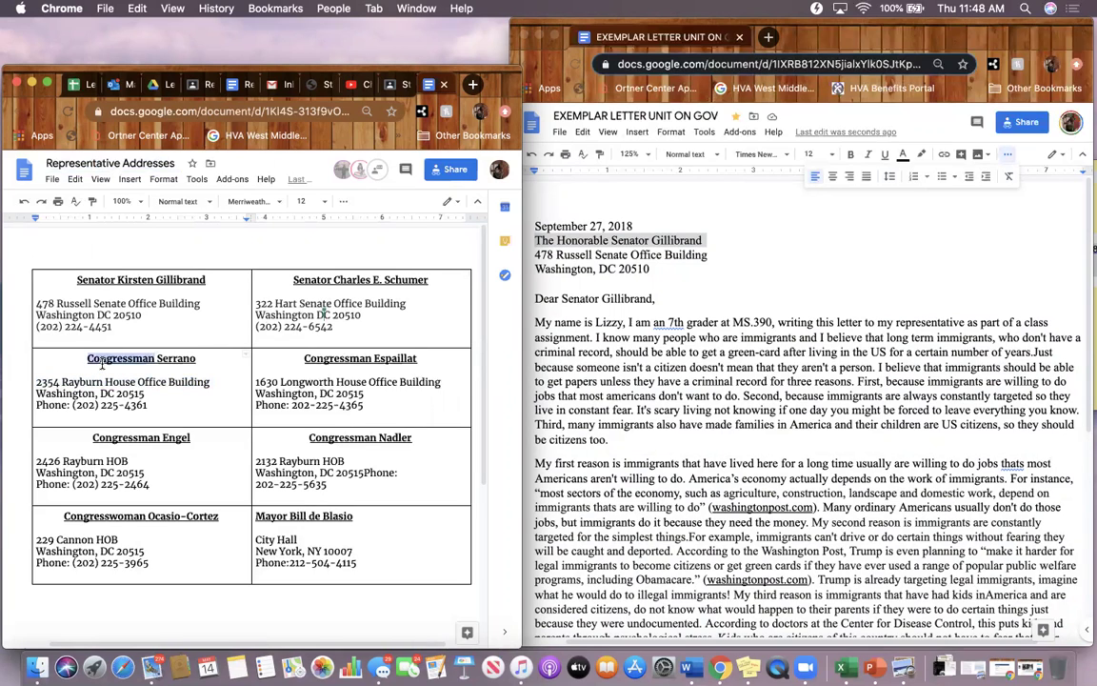
pyautogui.tripleClick(101, 359)
pyautogui.tripleClick(334, 359)
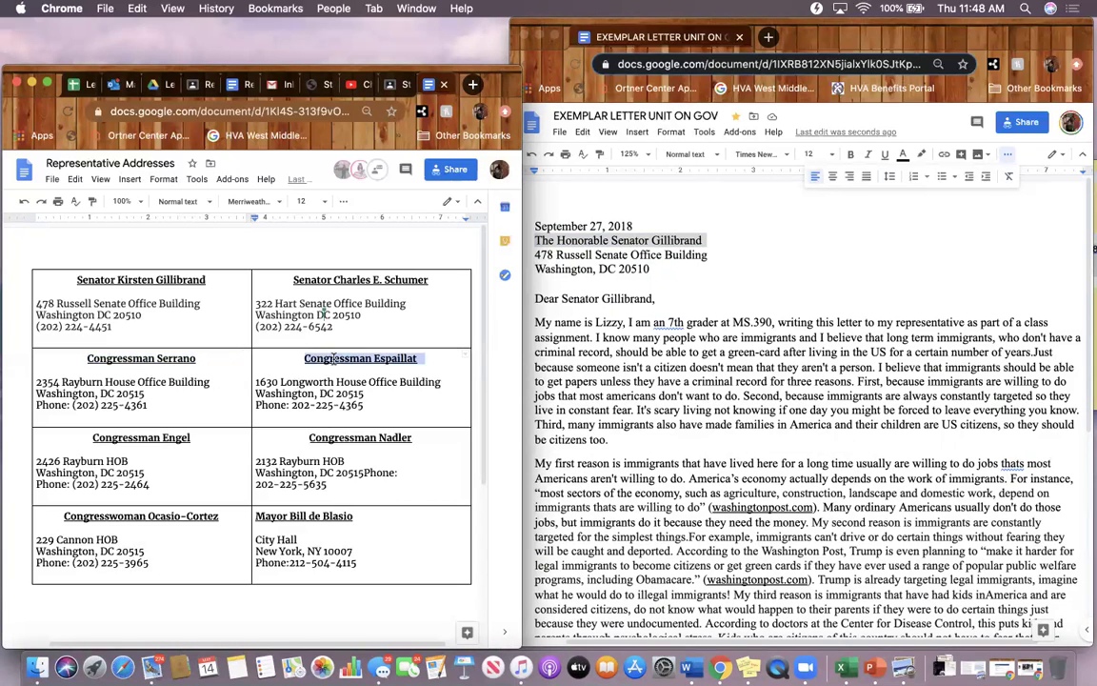
pyautogui.click(208, 277)
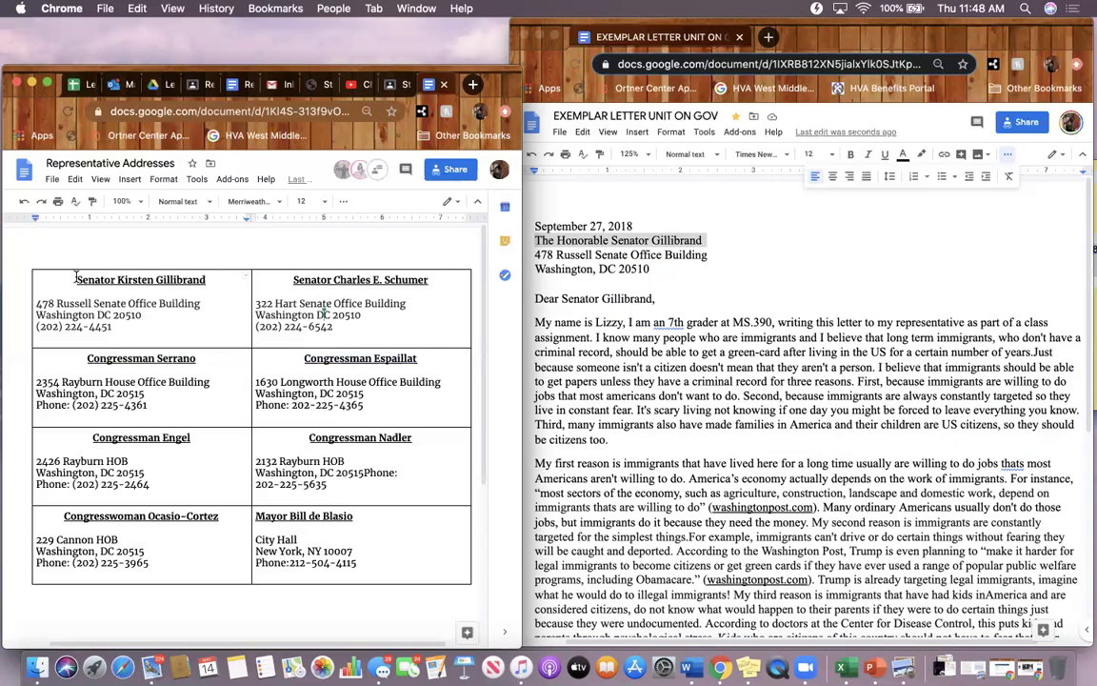
pyautogui.moveTo(77, 277); pyautogui.dragTo(314, 319)
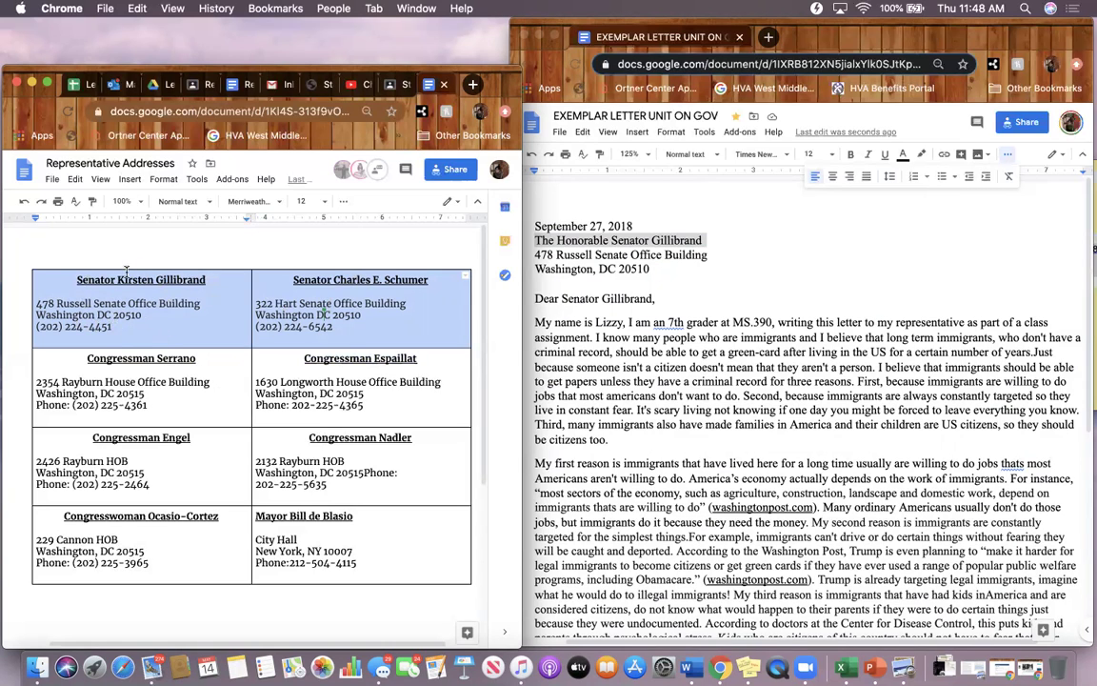
# - Highlight the two lines of the recipient's office address in the exemplar letter's heading
pyautogui.click(562, 241)
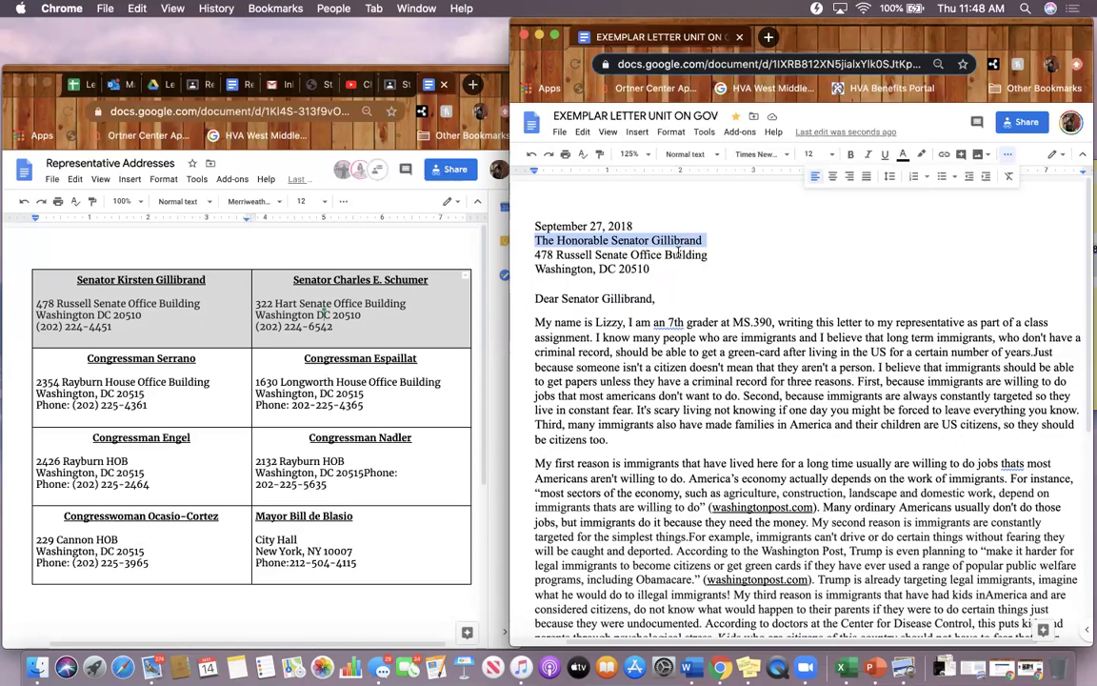
pyautogui.click(652, 269)
pyautogui.moveTo(651, 269); pyautogui.dragTo(534, 260)
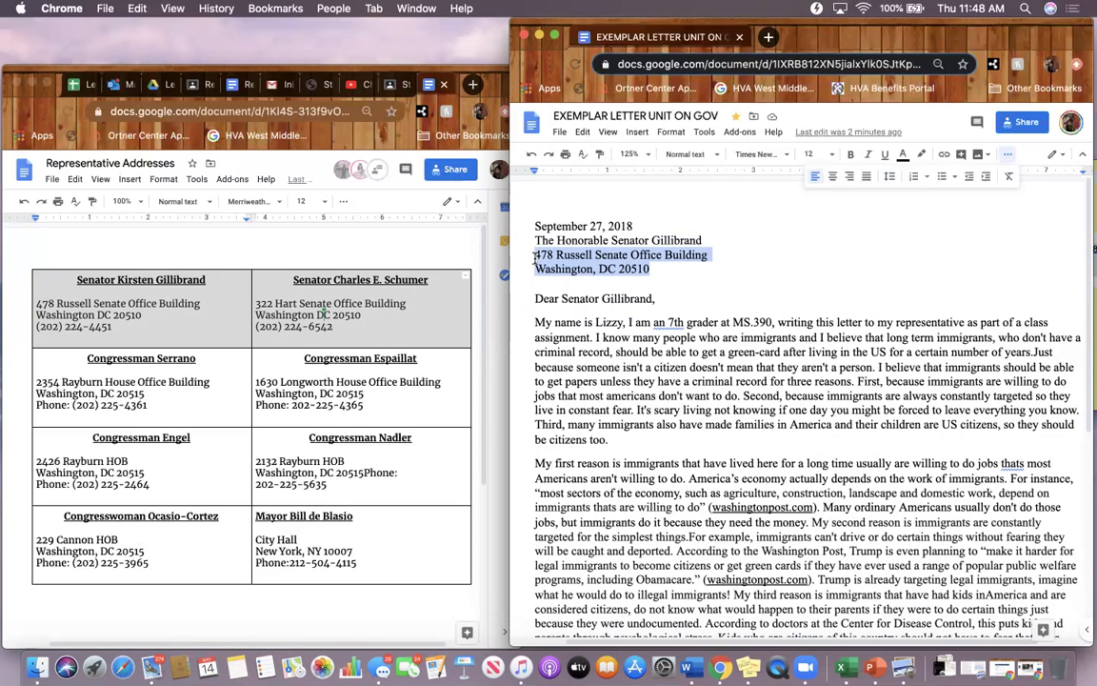
# - Highlight the two office address lines under Senator Kirsten Gillibrand in the Representative Addresses table
pyautogui.click(162, 320)
pyautogui.click(165, 316)
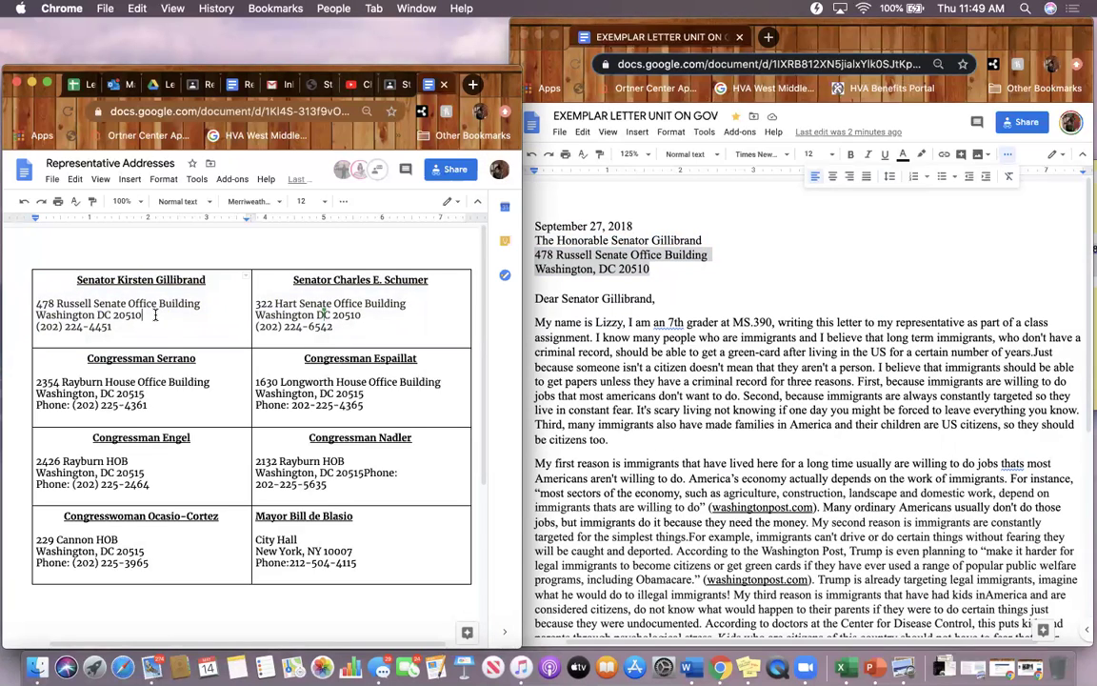
pyautogui.moveTo(155, 315); pyautogui.dragTo(32, 305)
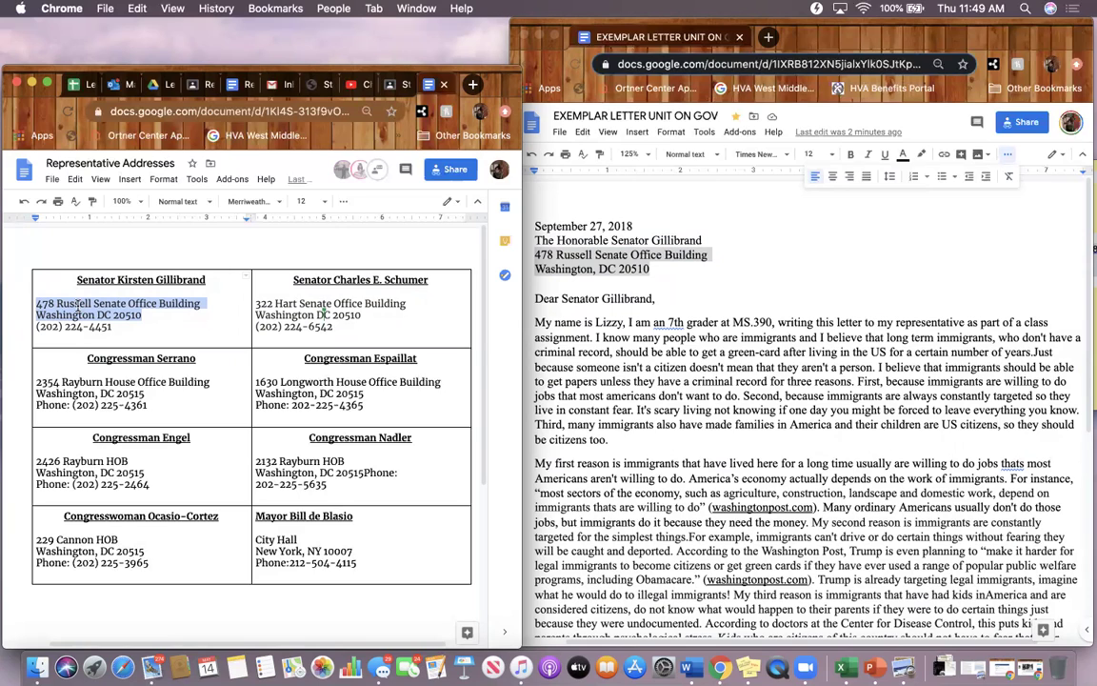
# - Highlight the exemplar letter's date line, "The Honorable" recipient line and two-line office address in turn, and clear the selection
pyautogui.click(574, 258)
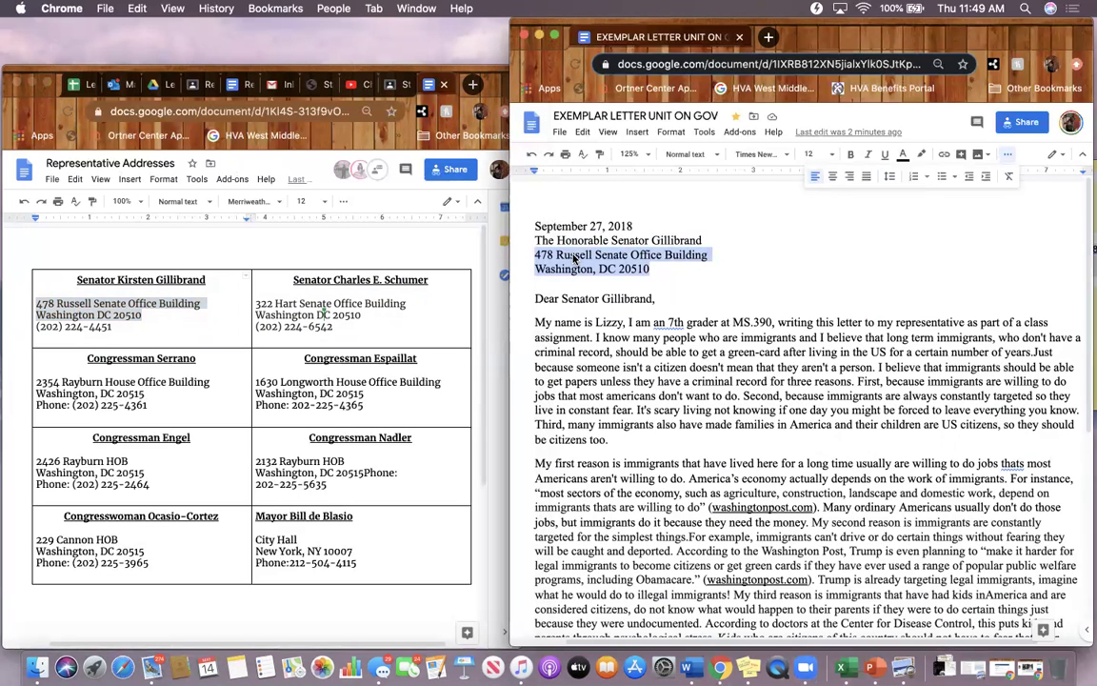
pyautogui.click(574, 258)
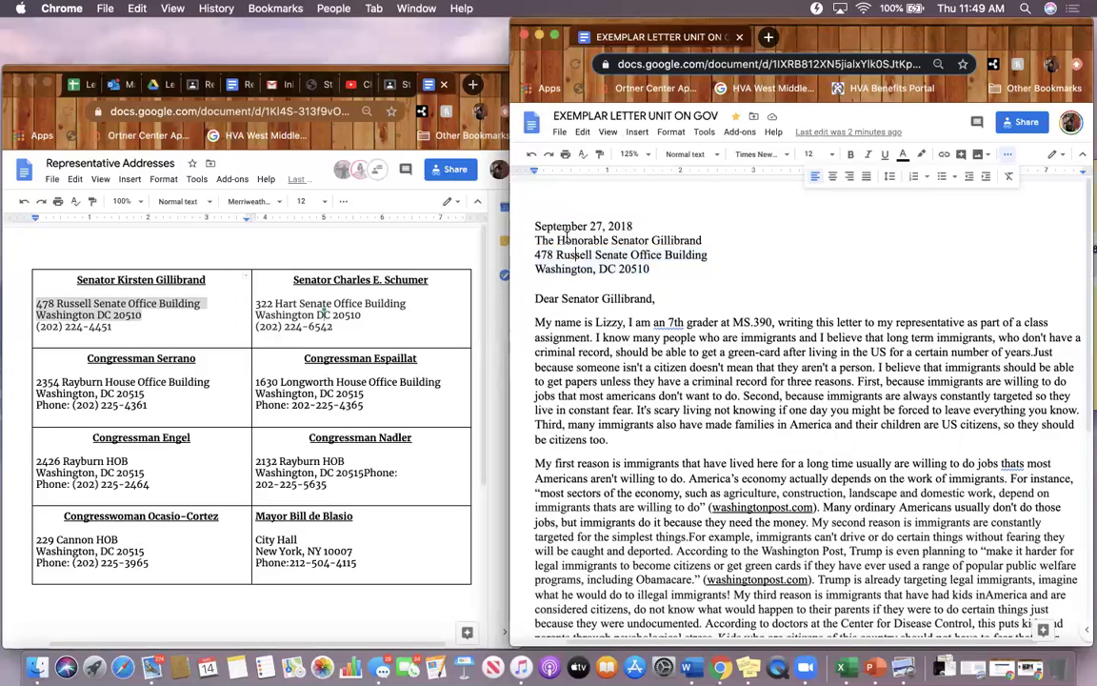
pyautogui.tripleClick(564, 226)
pyautogui.tripleClick(563, 239)
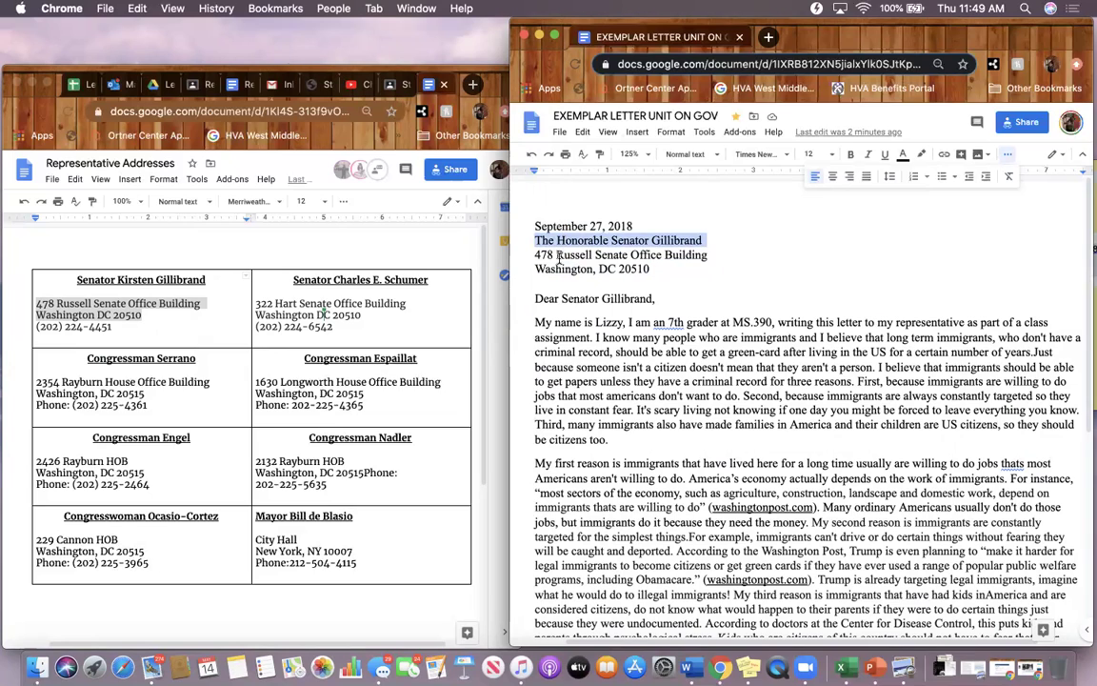
pyautogui.tripleClick(552, 256)
pyautogui.click(536, 256)
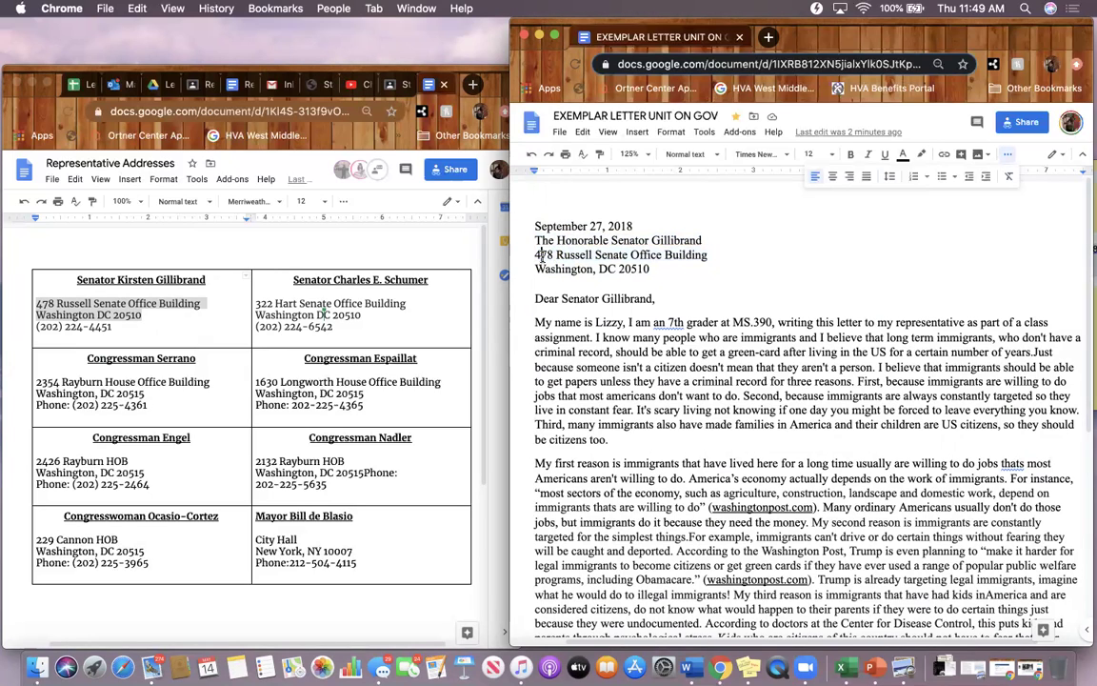
pyautogui.moveTo(536, 255); pyautogui.dragTo(655, 269)
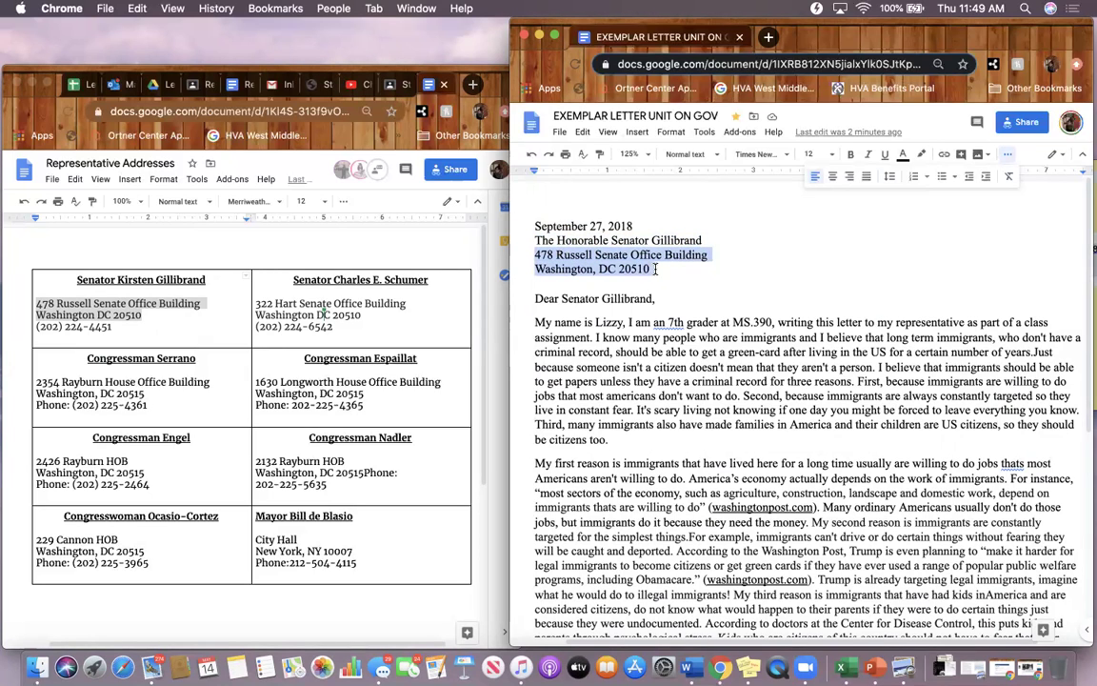
pyautogui.click(604, 287)
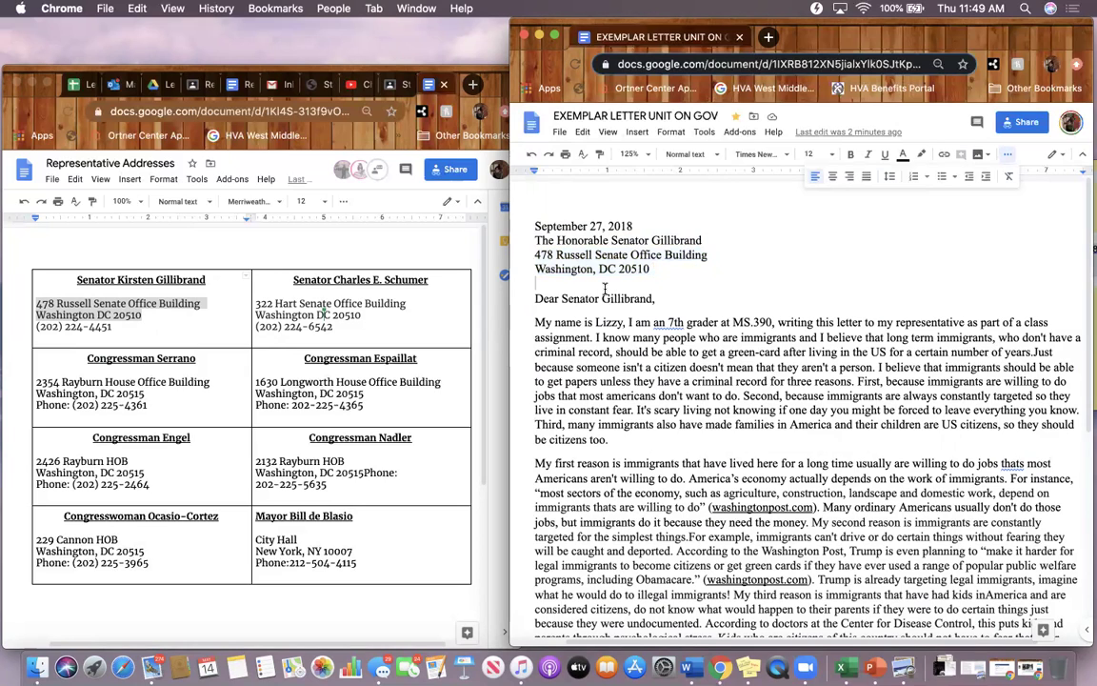
# - Highlight the opening word of the exemplar letter's greeting line and clear the selection
pyautogui.scroll(-1, 604, 288)
pyautogui.scroll(-1, 604, 288)
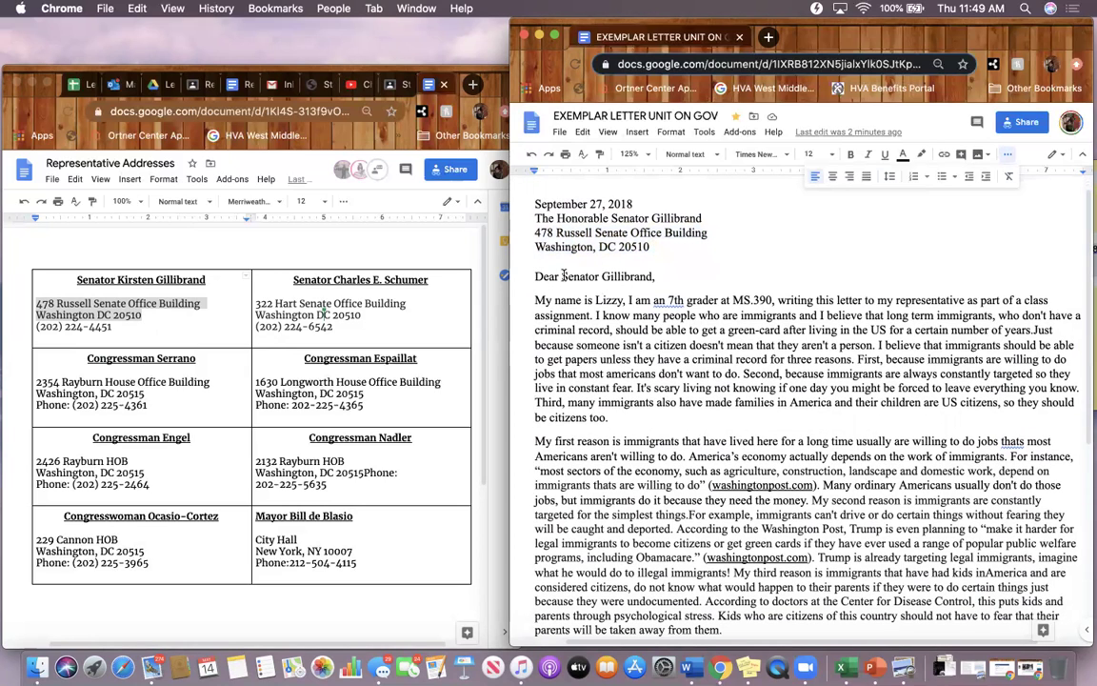
pyautogui.moveTo(544, 275); pyautogui.dragTo(528, 276)
pyautogui.click(569, 278)
# - Indent the first line of the letter's opening body paragraph and remove that indent again
pyautogui.scroll(-5, 572, 286)
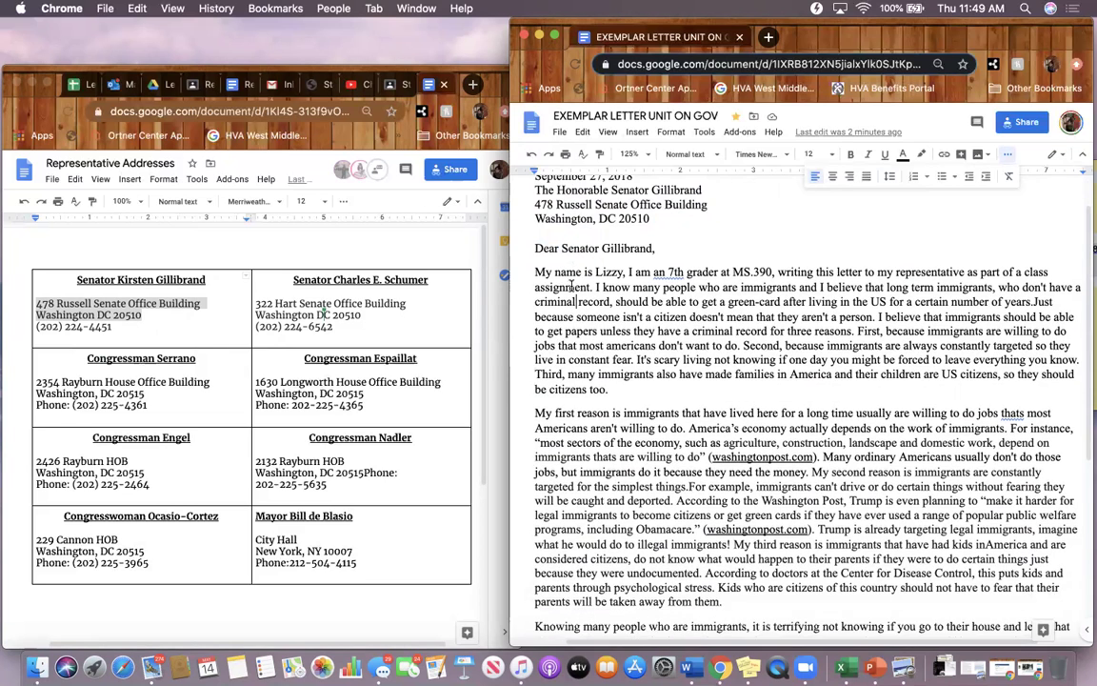
pyautogui.scroll(4, 571, 284)
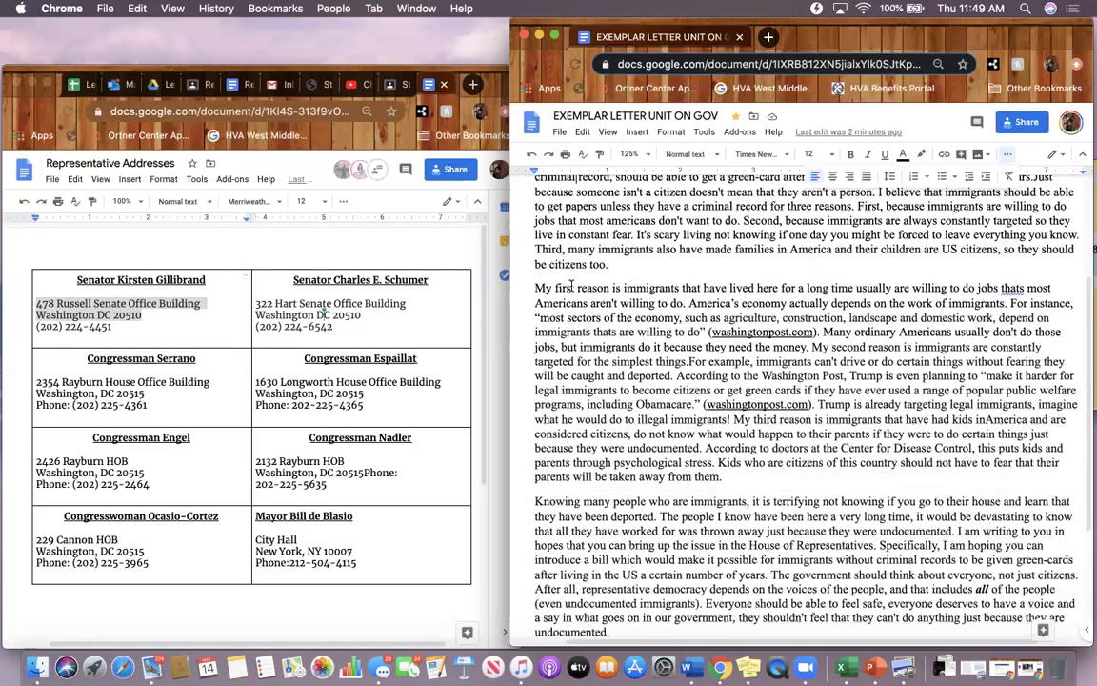
pyautogui.click(537, 270)
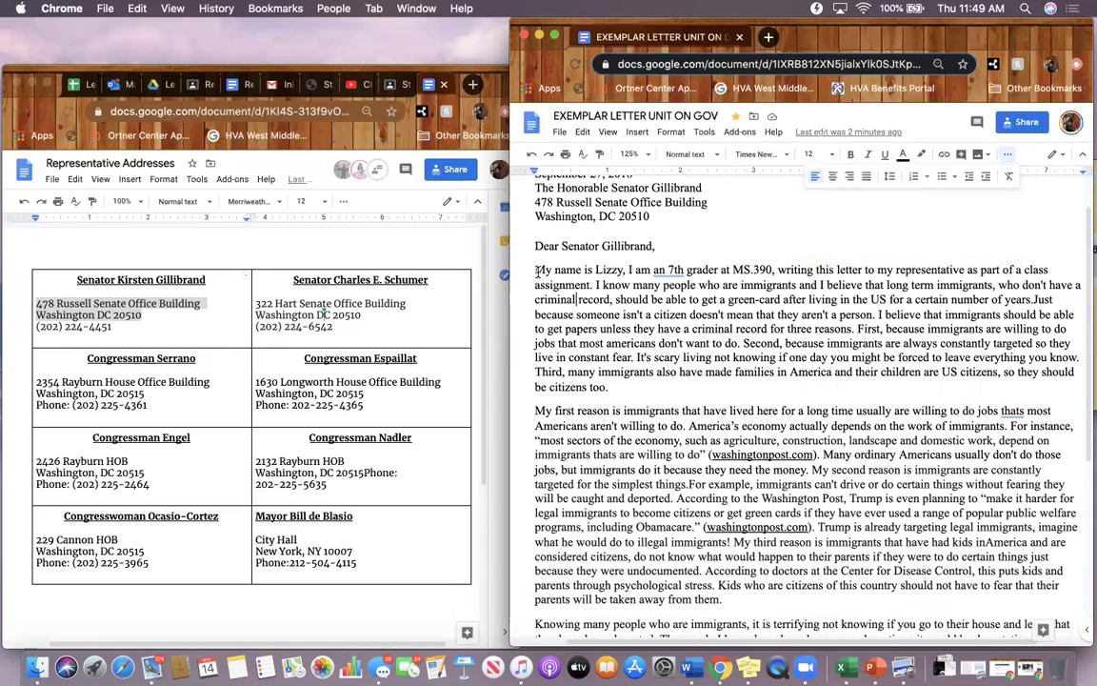
pyautogui.press('Tab')
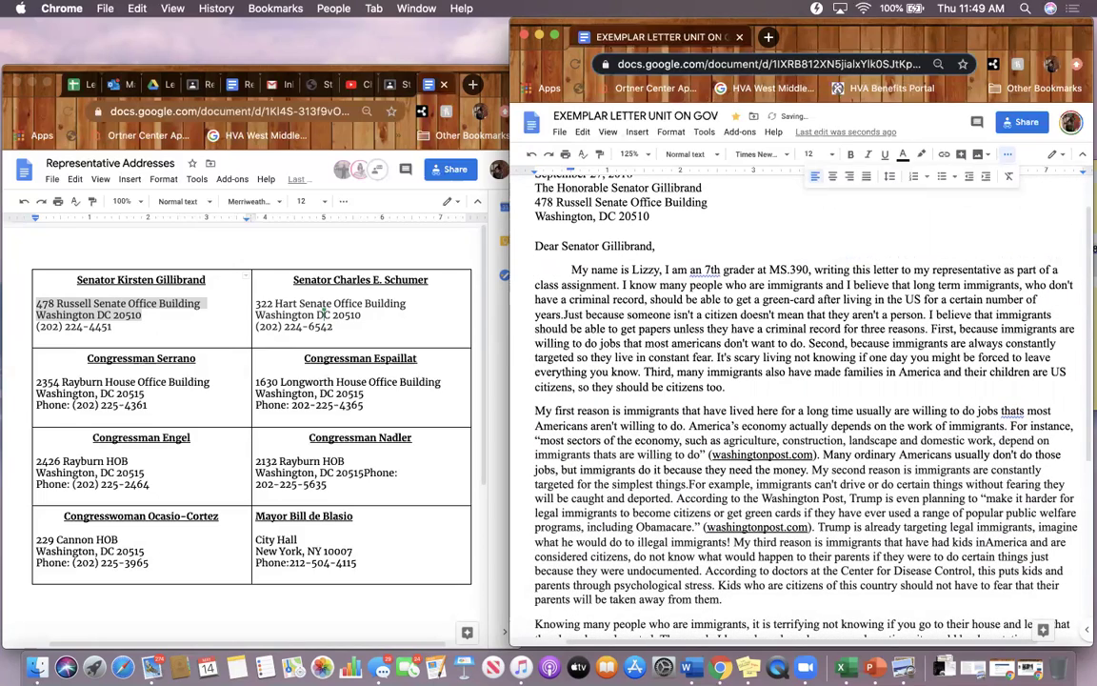
pyautogui.press('BackSpace')
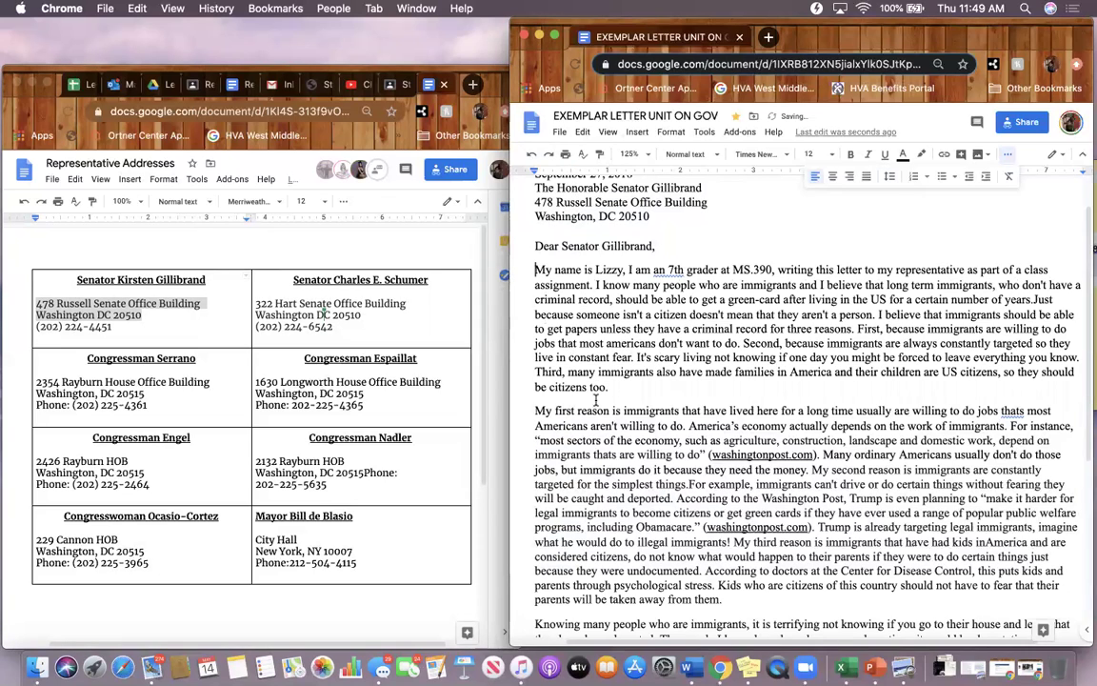
# - Examine the layout and spacing of the exemplar letter's body paragraphs
pyautogui.scroll(-2, 534, 400)
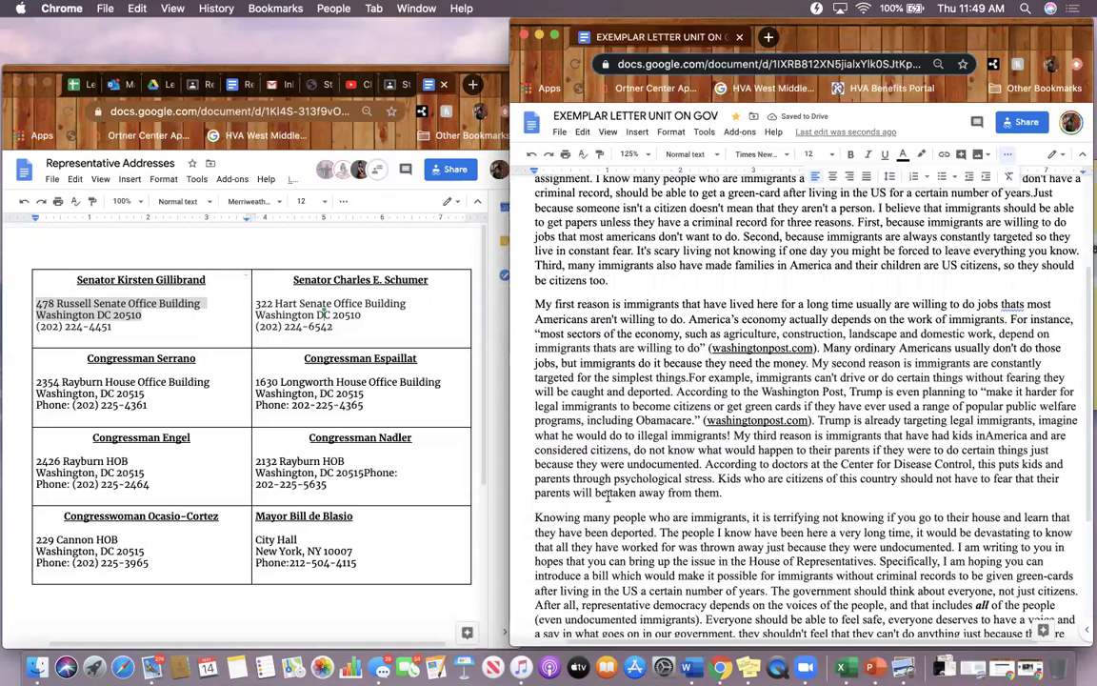
pyautogui.scroll(-2, 604, 517)
pyautogui.scroll(5, 605, 517)
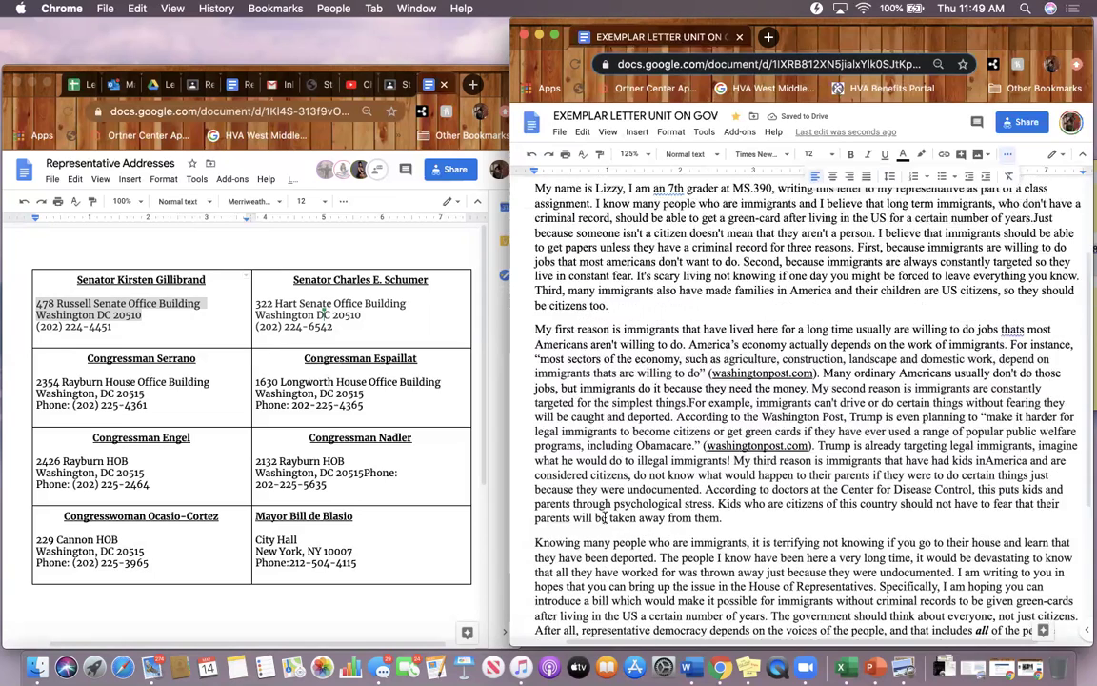